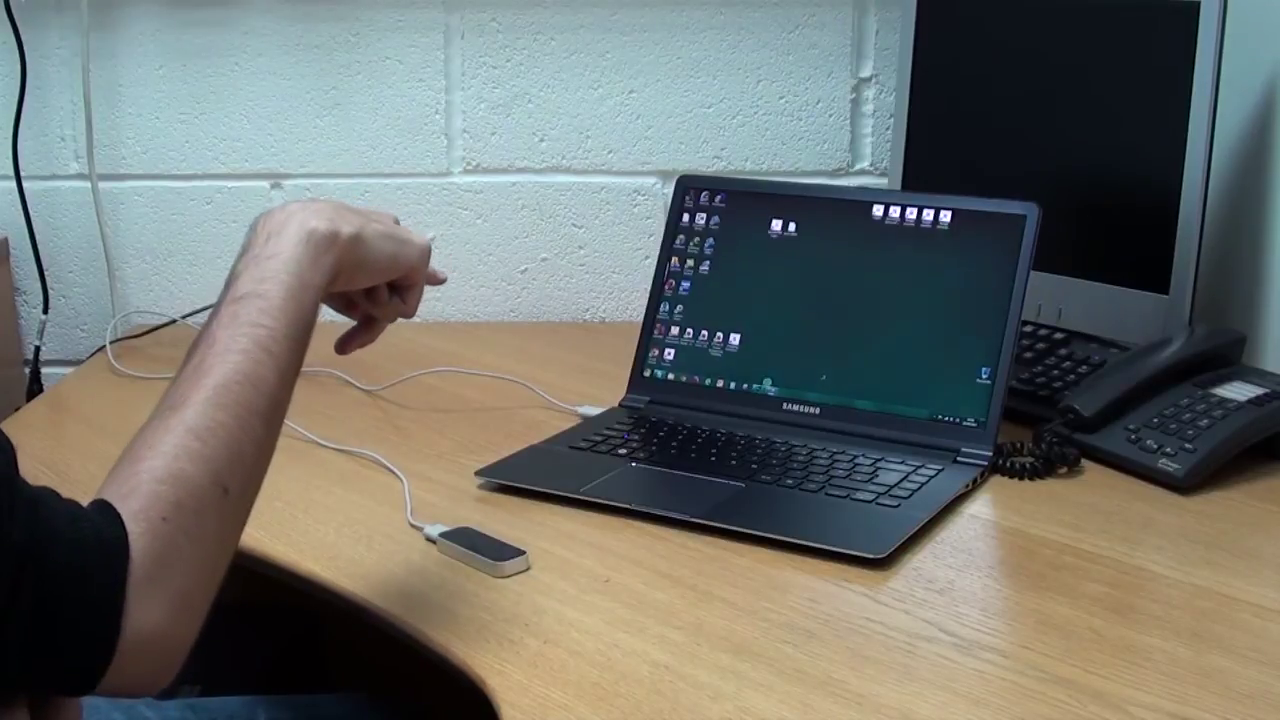
left_click(764, 388)
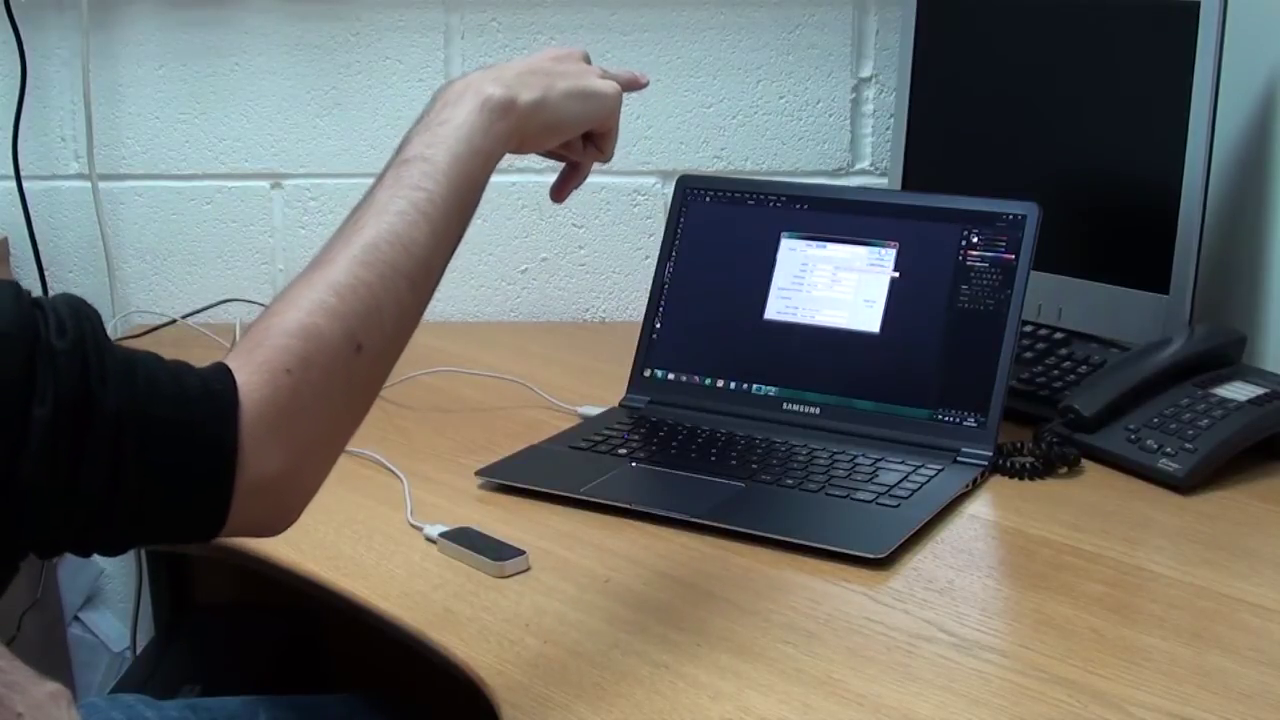
left_click(880, 252)
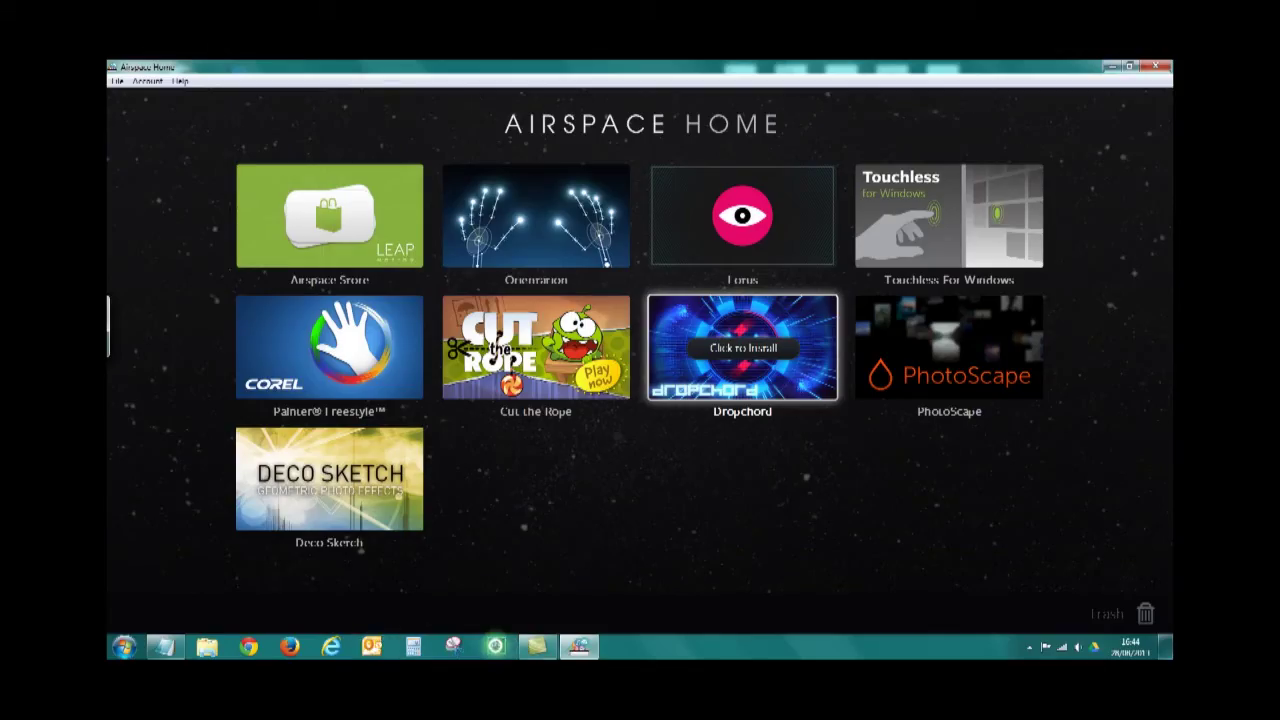
Switch to Photoshop and create a new 800 x 800 pixel RGB document at 72 pixels/inch with a white background
left_click(496, 645)
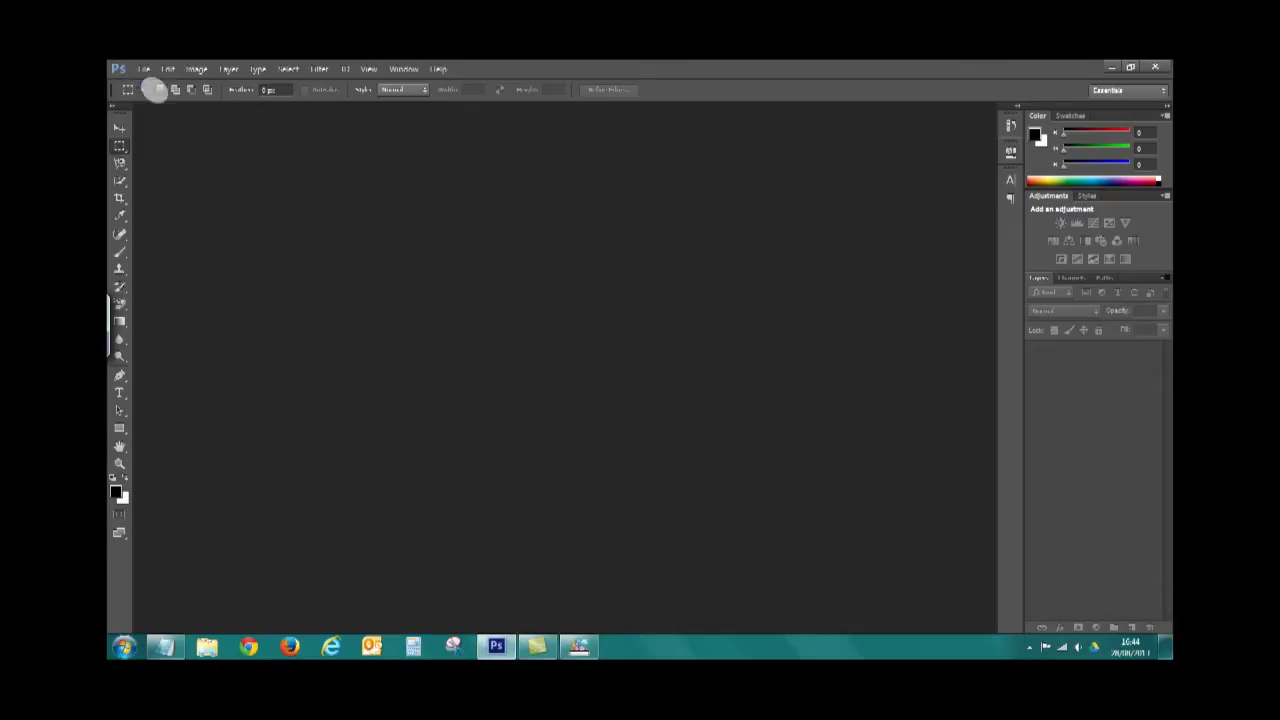
left_click(166, 70)
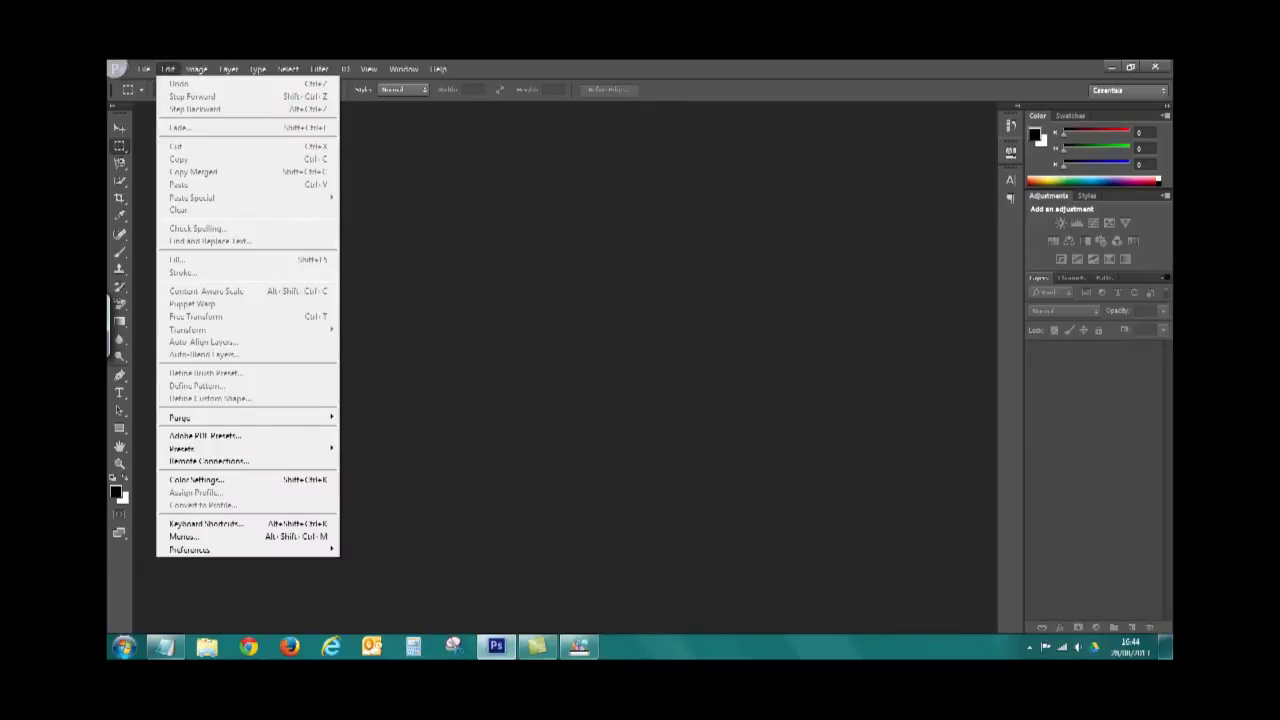
left_click(148, 69)
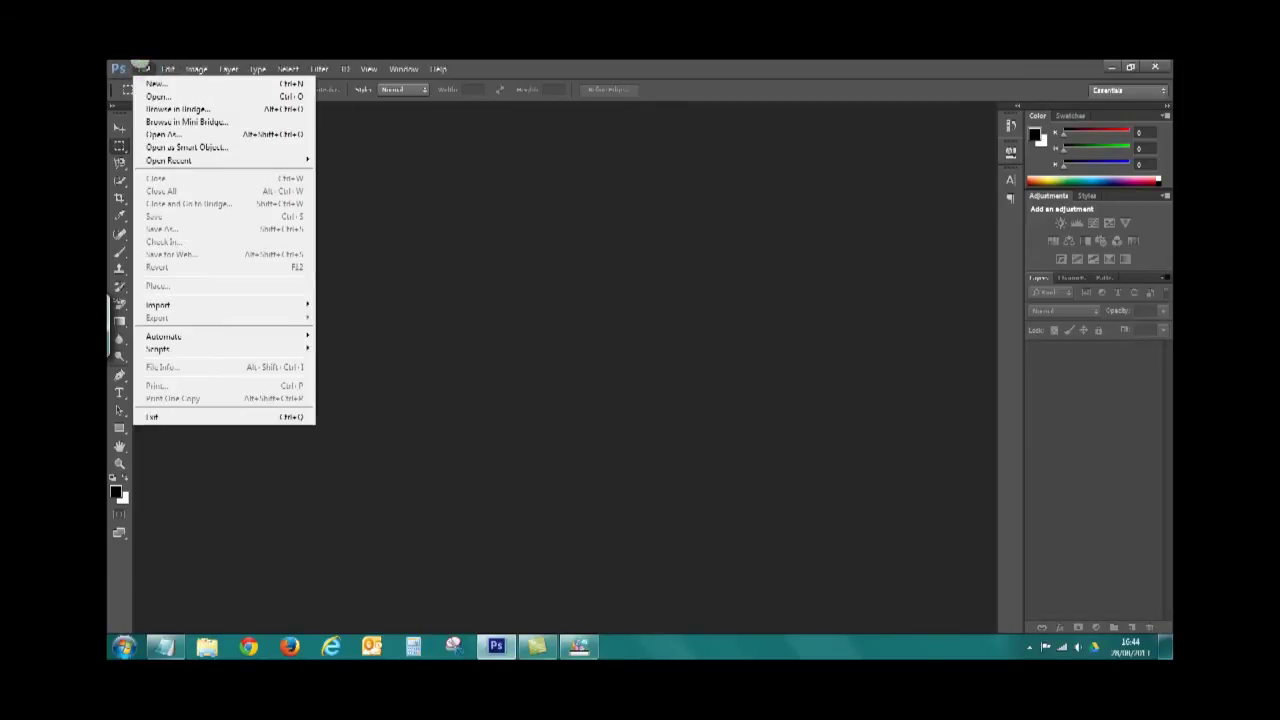
left_click(155, 85)
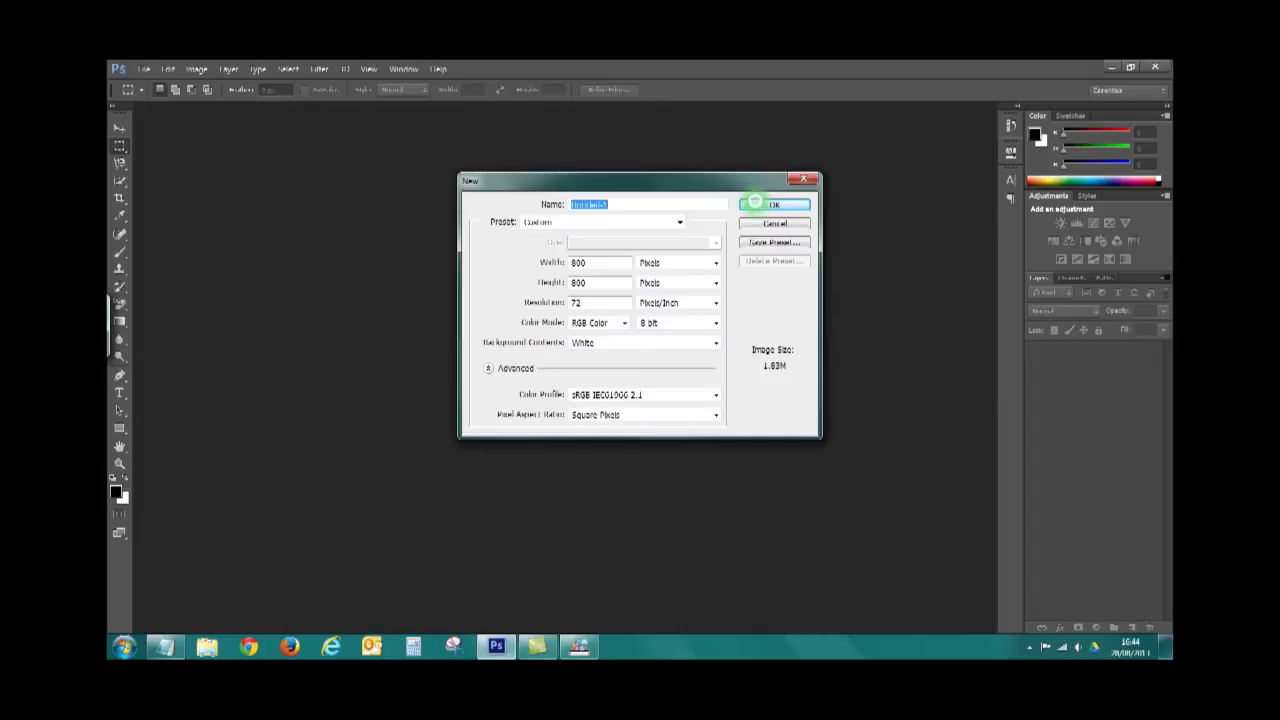
left_click(754, 203)
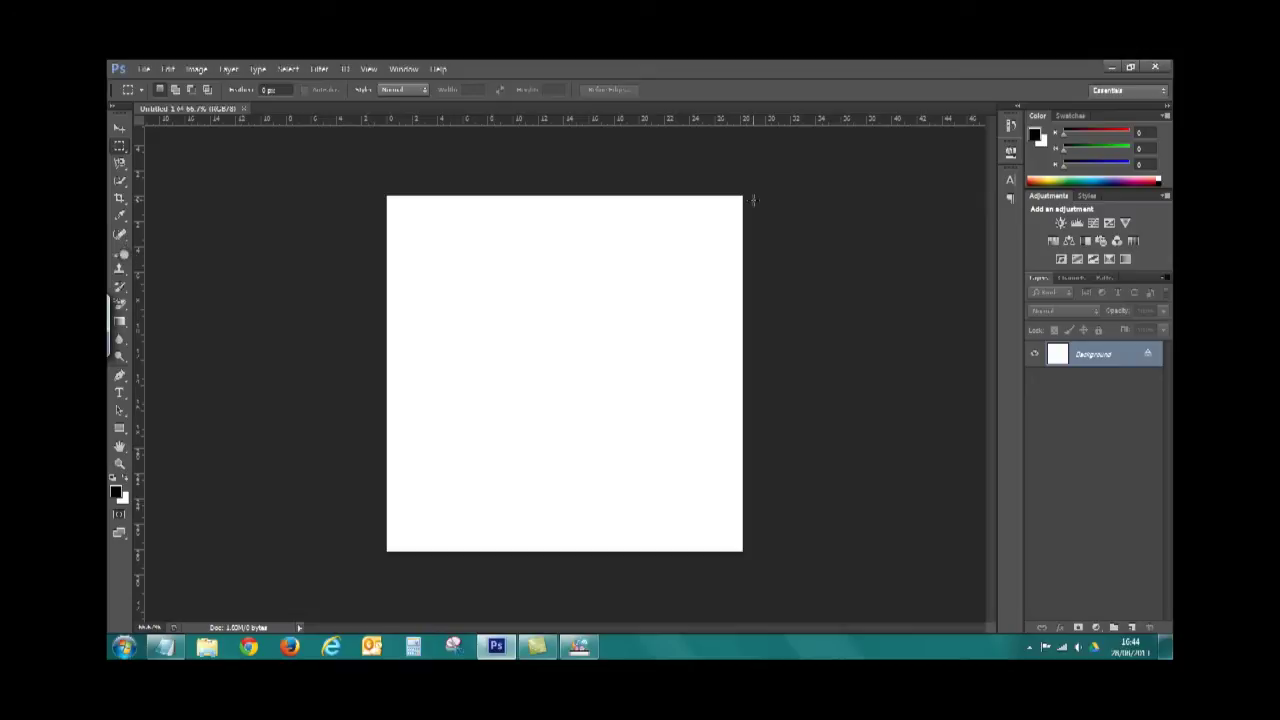
Select the Brush tool and add a new layer above the background
left_click(120, 251)
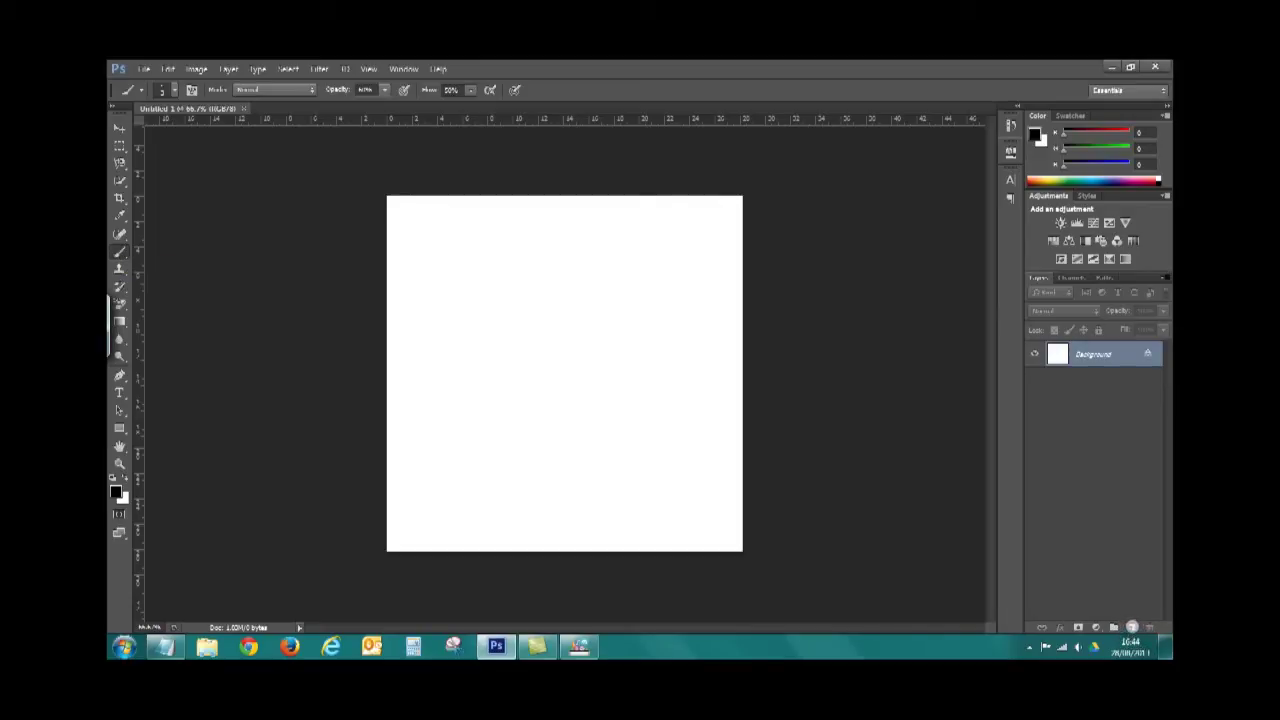
left_click(1132, 627)
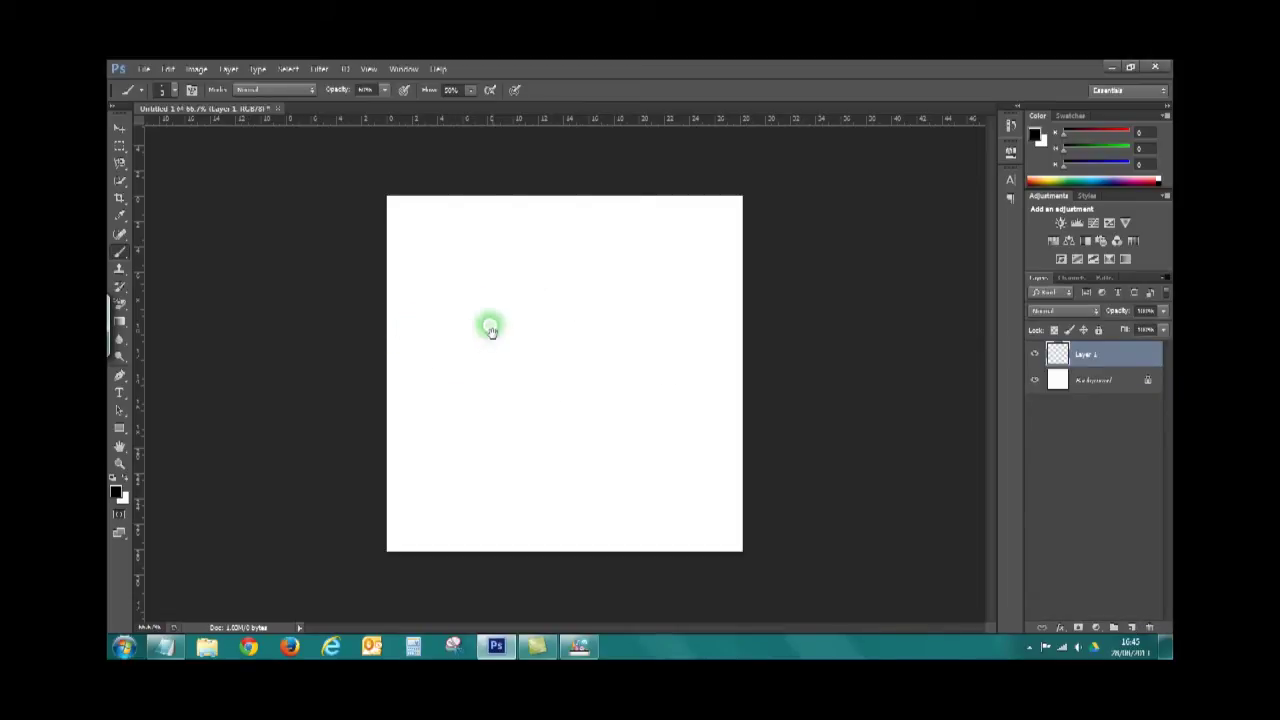
left_click(120, 393)
left_click(502, 315)
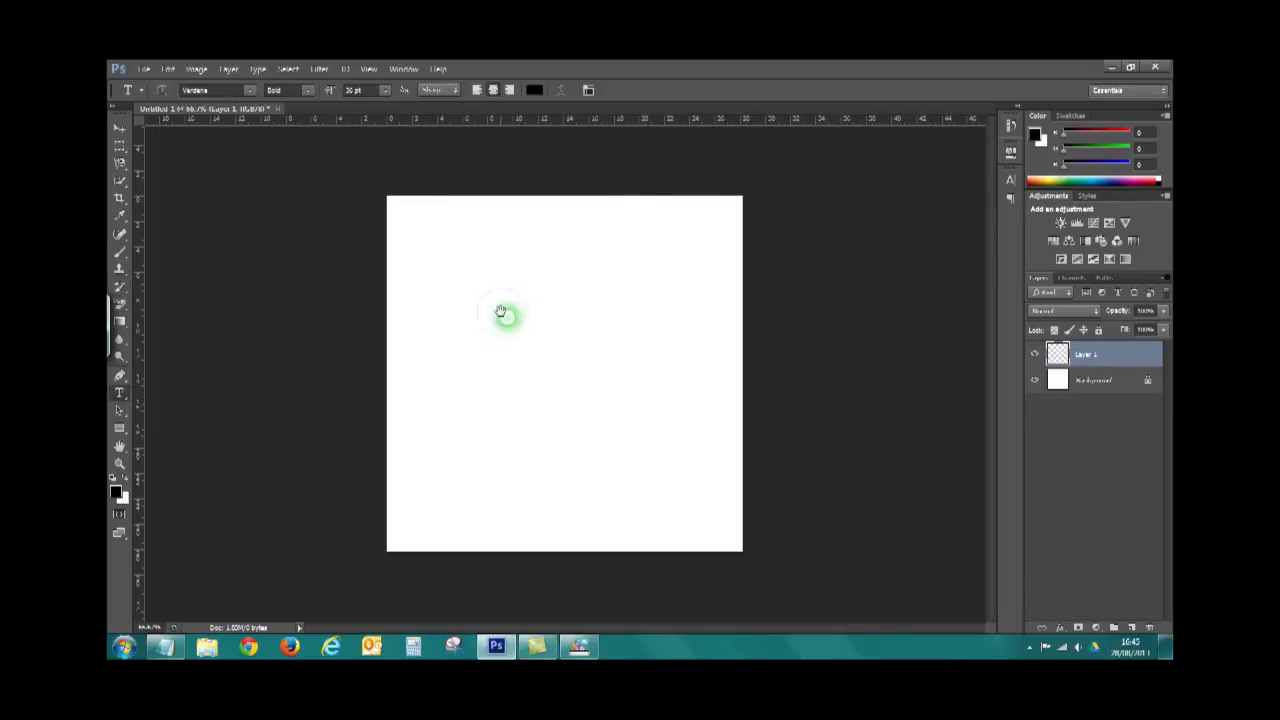
left_click(524, 303)
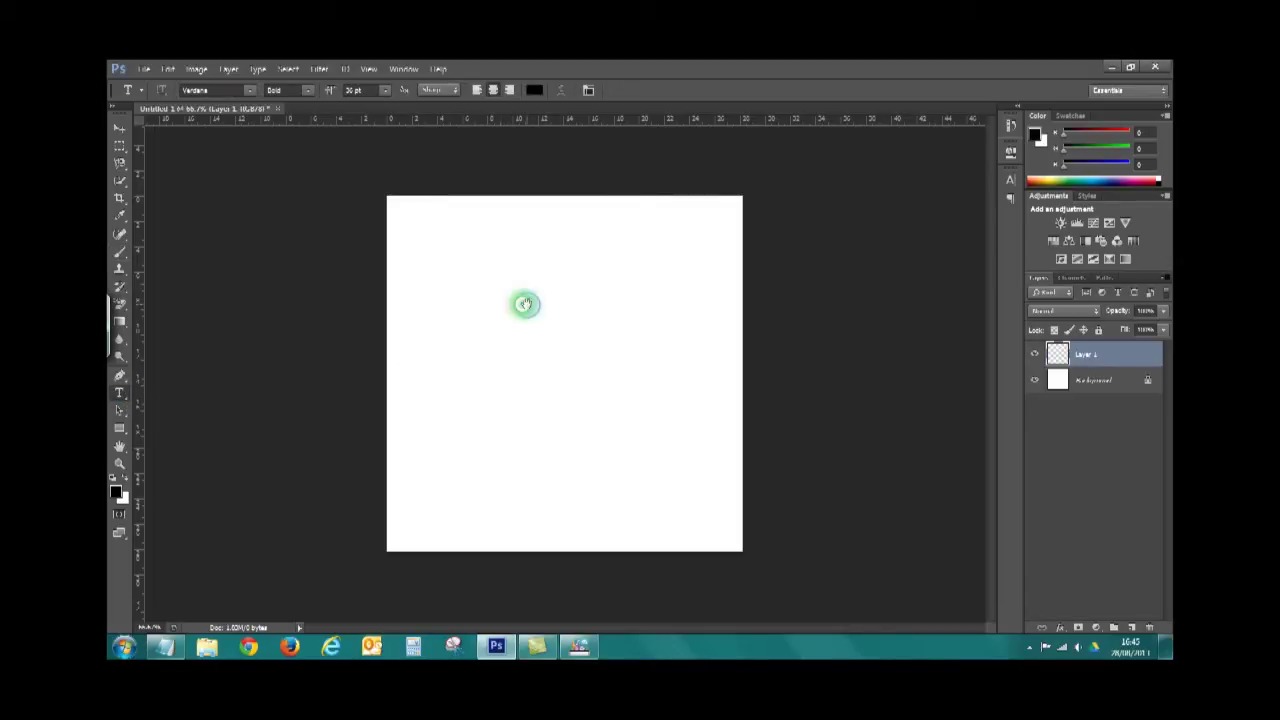
left_click(510, 316)
left_click(119, 198)
left_click(463, 270)
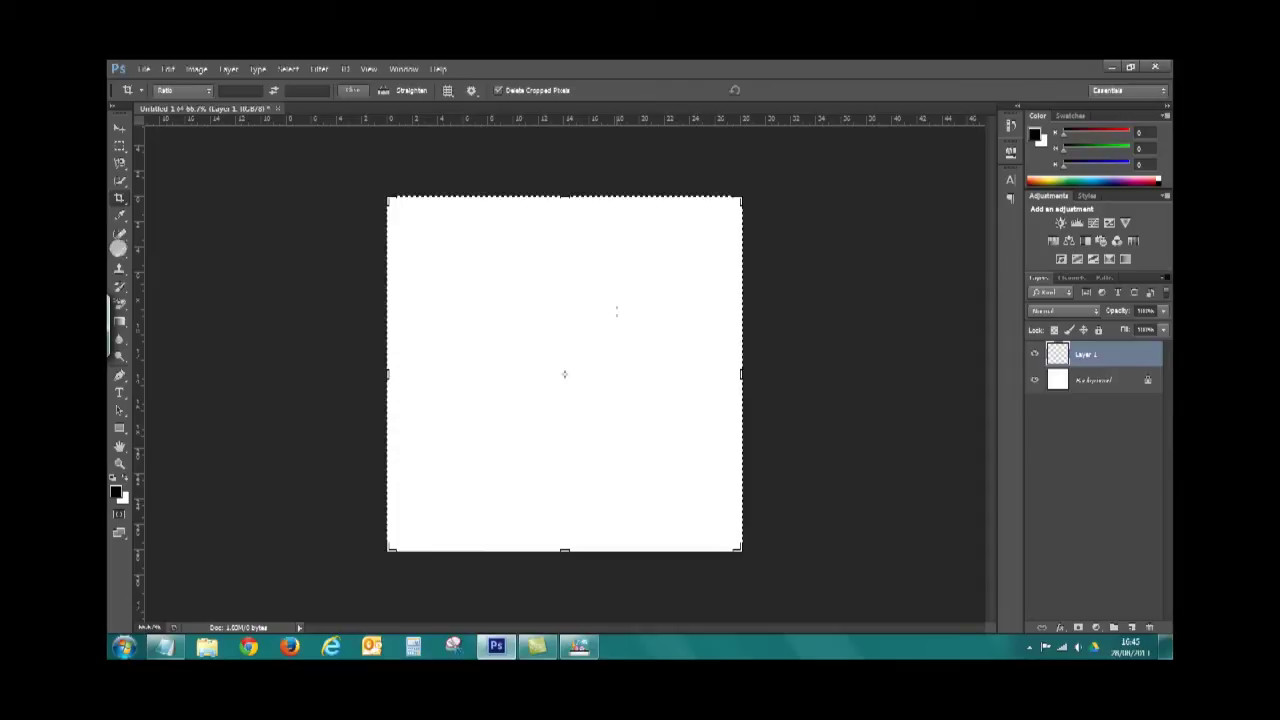
Draw a thin black handwriting-like scribble and a few loose lines on the new layer with the Brush tool
left_click(120, 251)
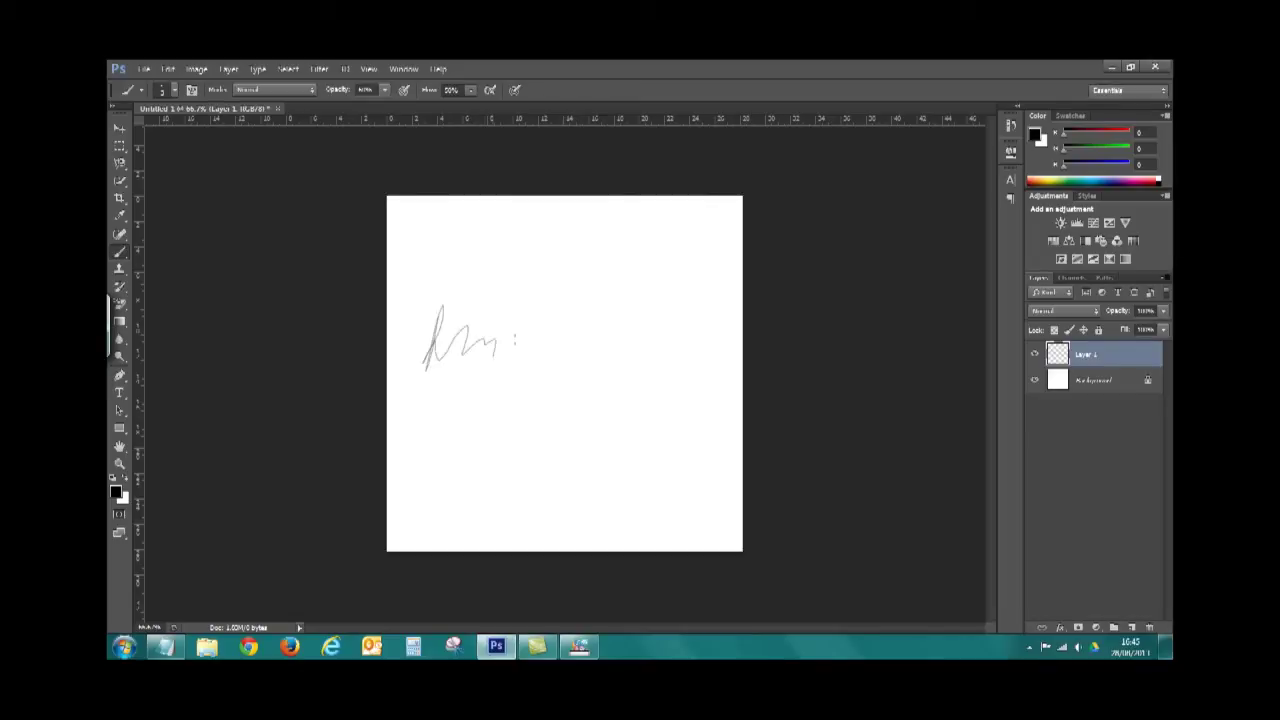
left_click(606, 350)
left_click(751, 307)
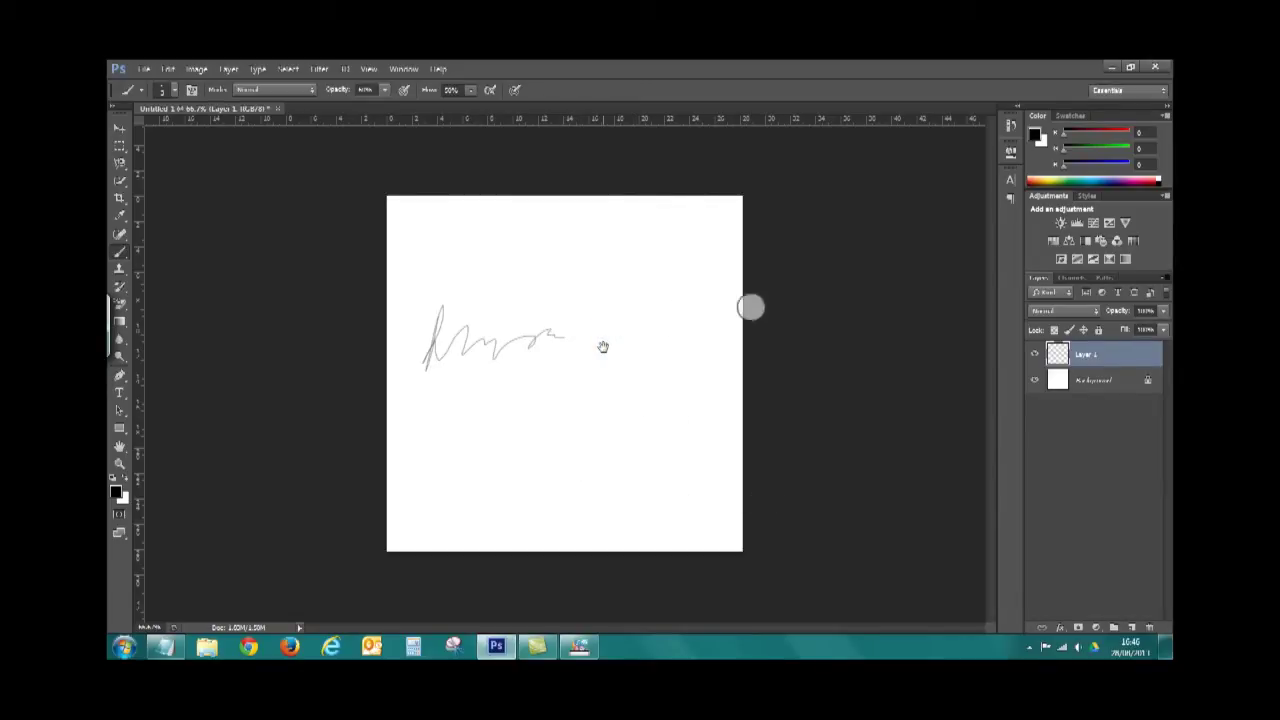
left_click(680, 311)
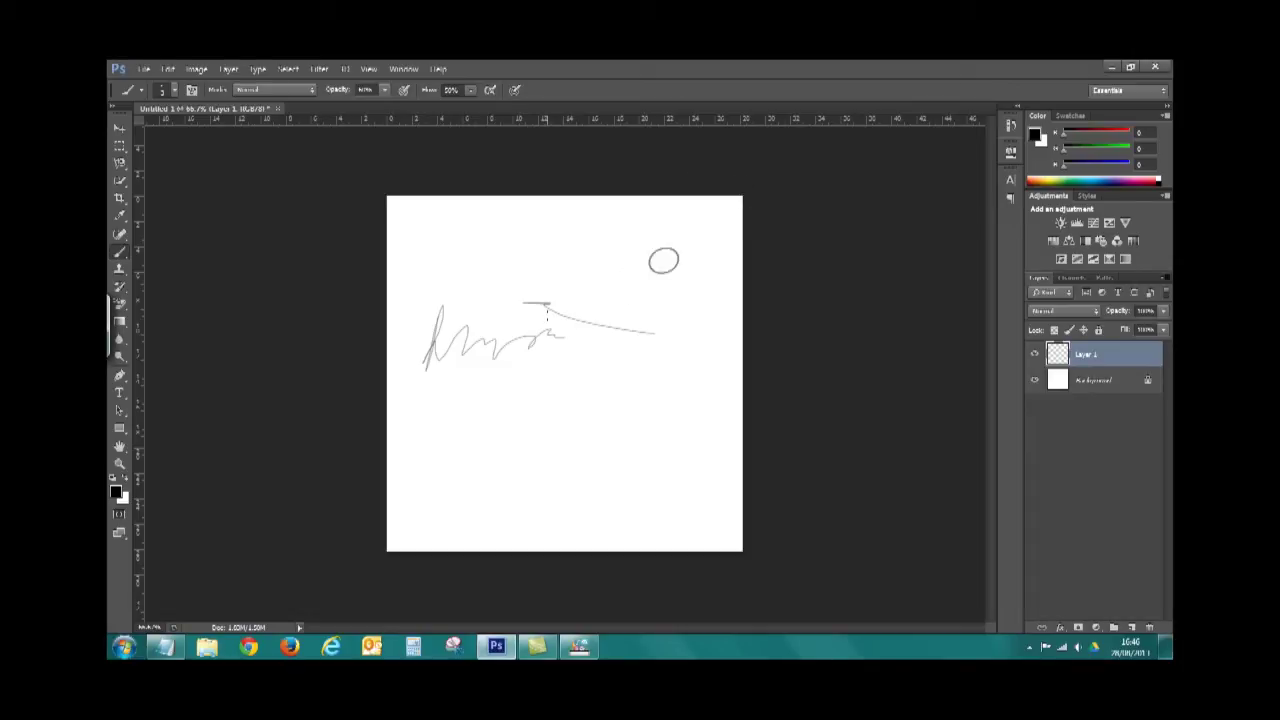
Close Photoshop, switch to Corel Painter Freestyle and create a new 1600 x 900 pixel image with the Default canvas preset
left_click(1163, 67)
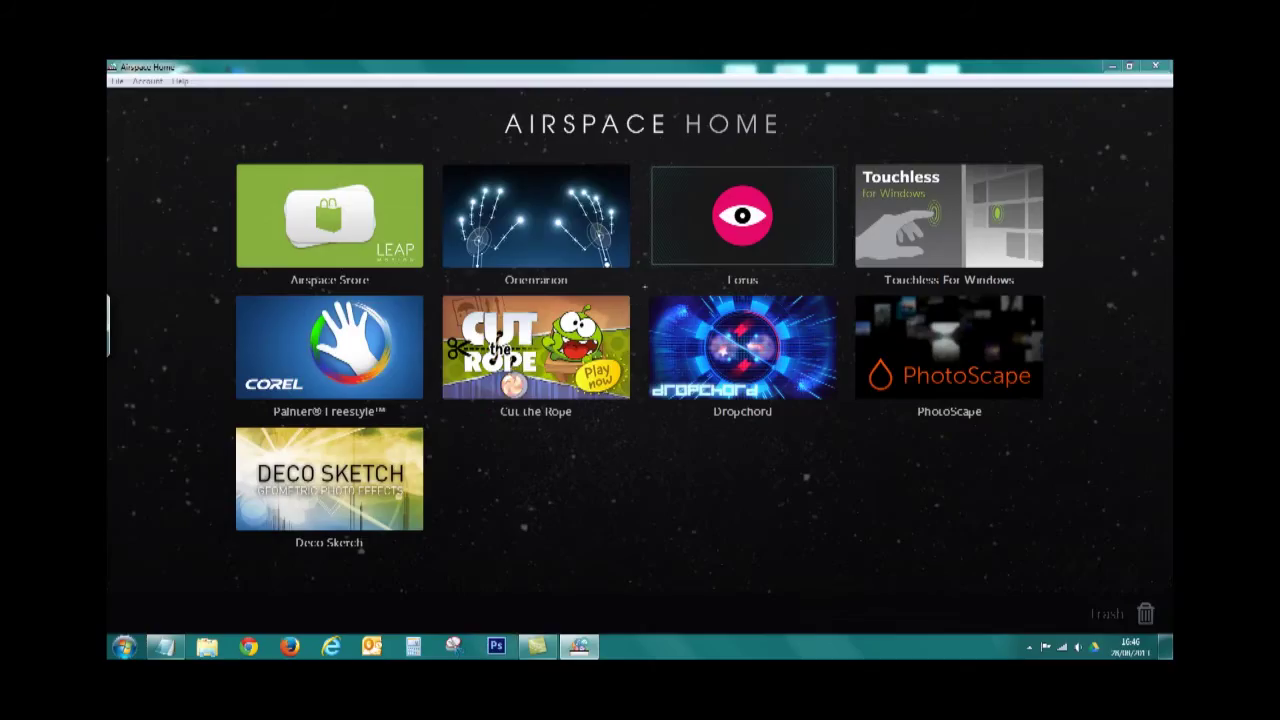
left_click(383, 375)
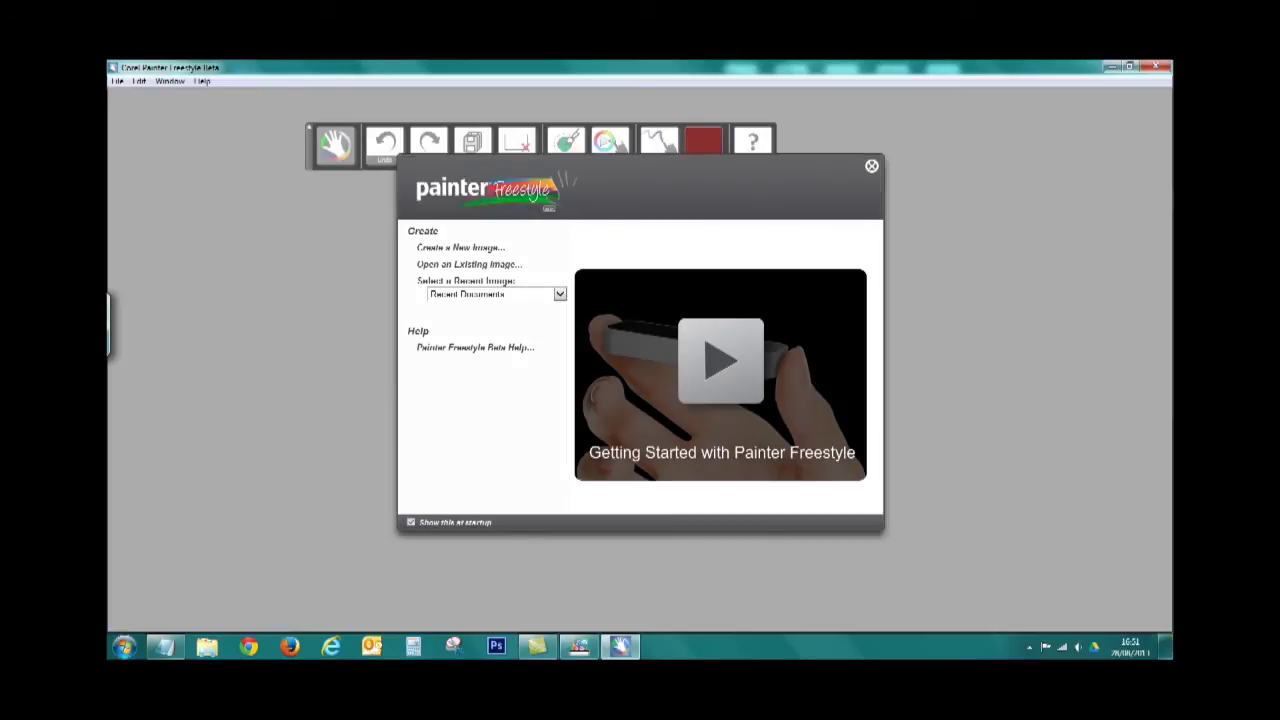
left_click(438, 250)
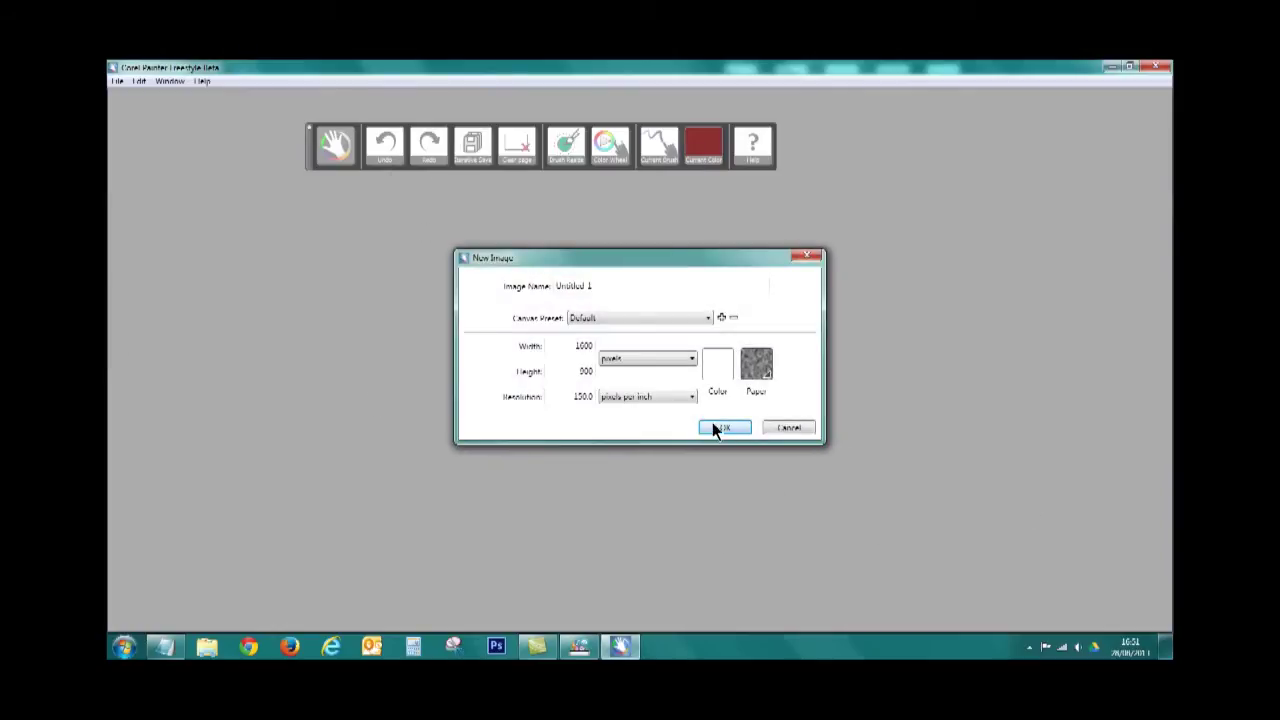
left_click(716, 428)
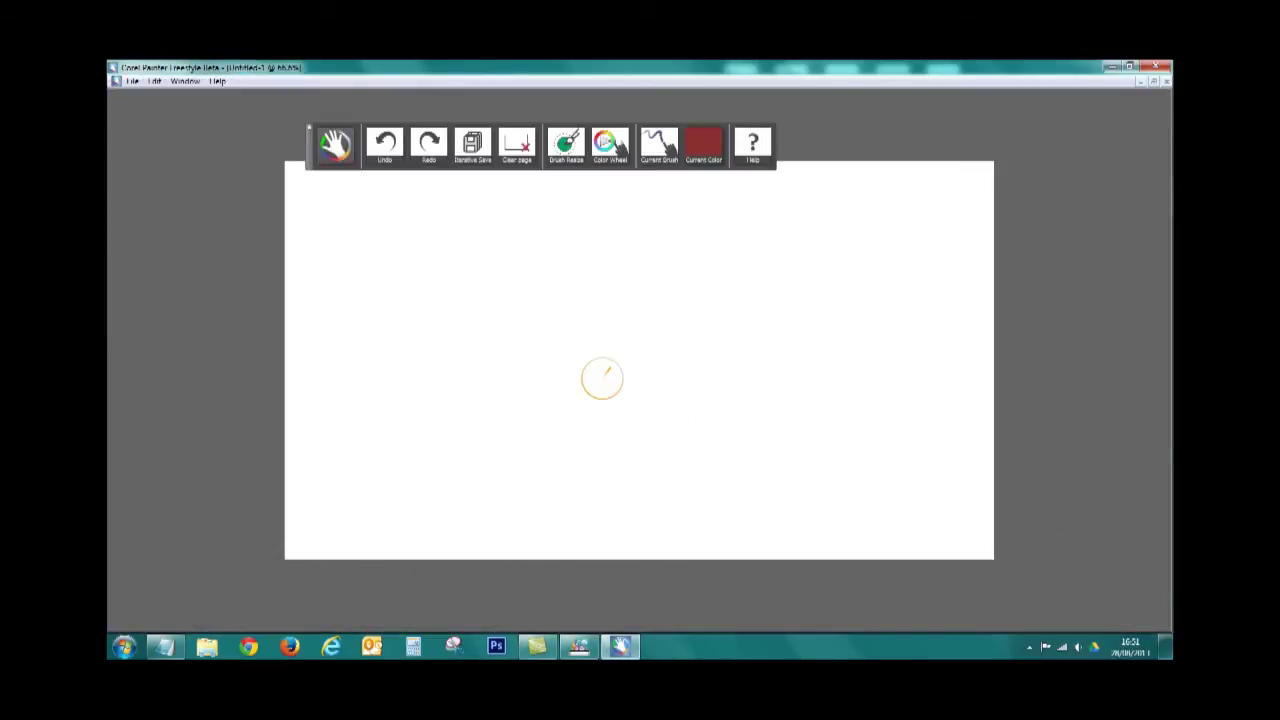
Paint broad dark red strokes across the middle and upper part of the canvas with the Oil Brush
left_click(695, 145)
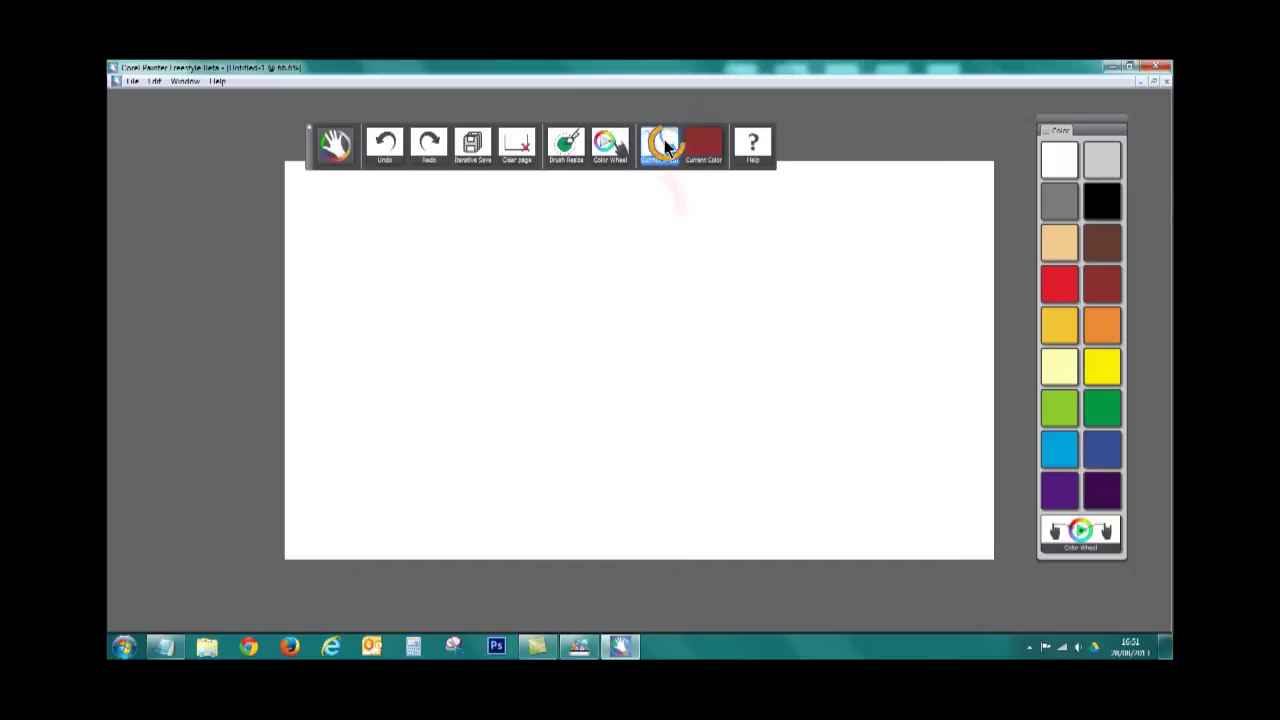
left_click(660, 145)
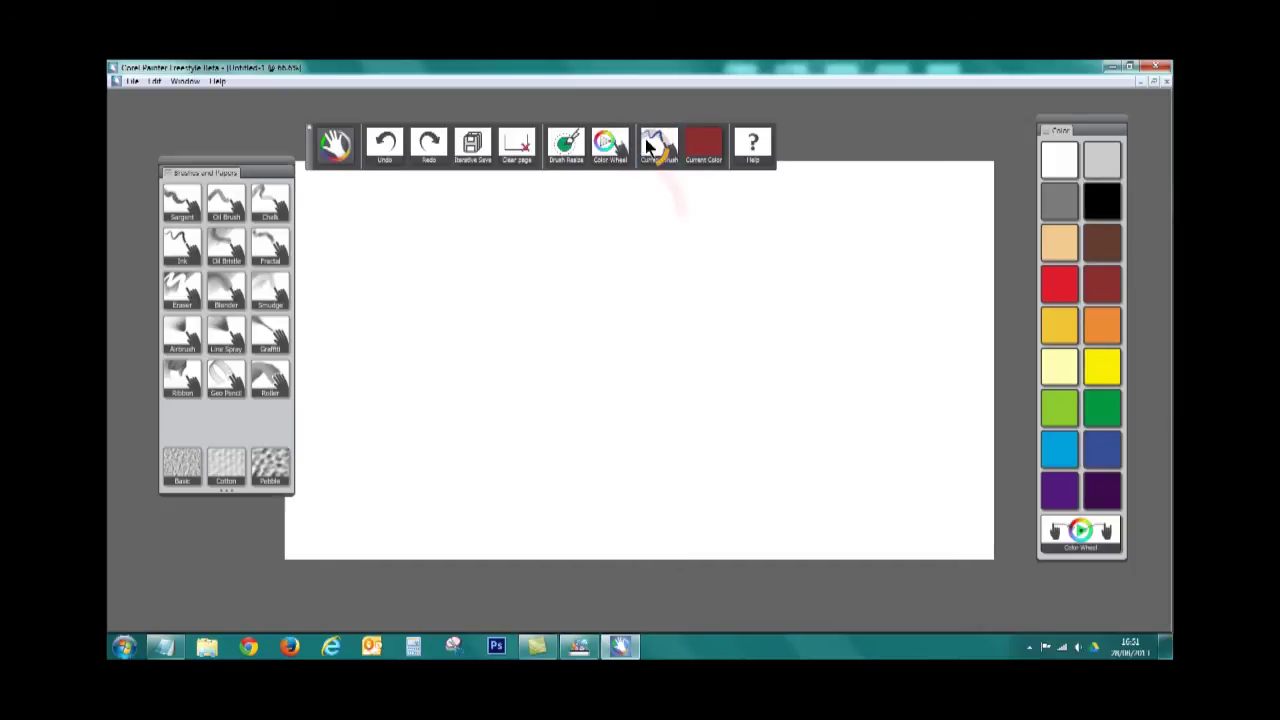
left_click(228, 206)
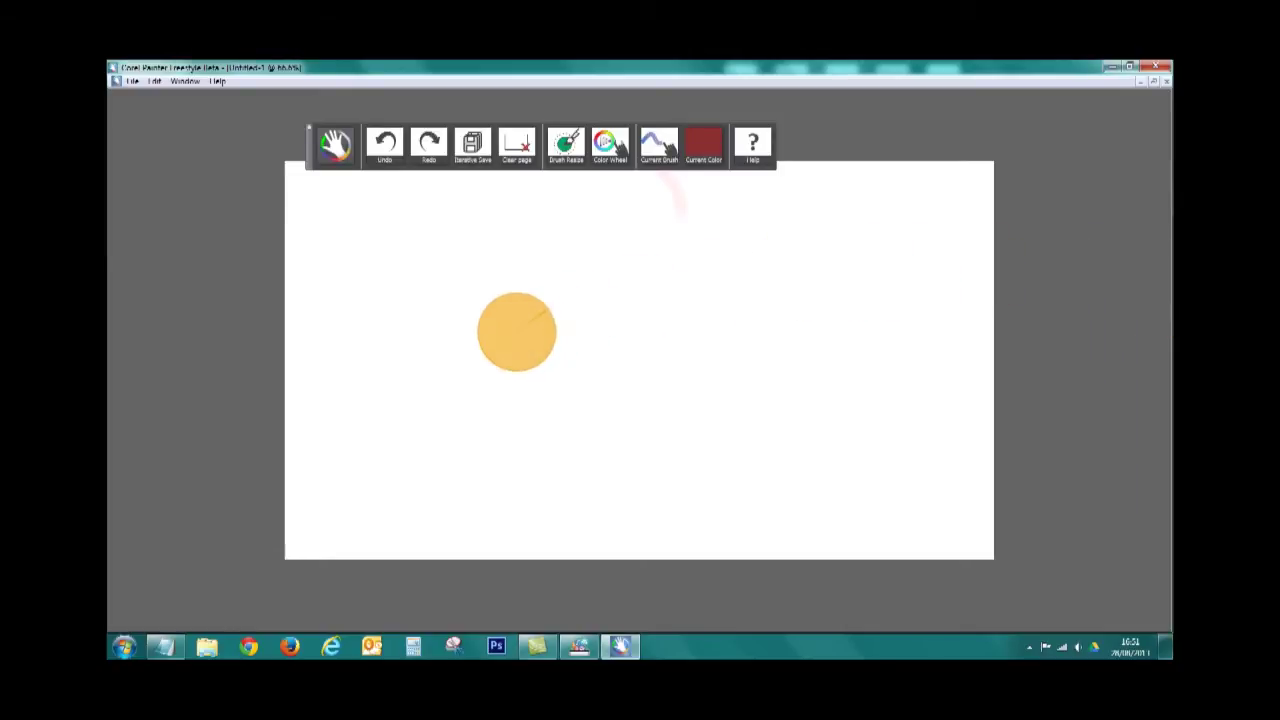
mouse_move(568, 345)
left_mouse_down()
mouse_move(592, 416)
mouse_move(663, 428)
mouse_move(845, 405)
mouse_move(749, 413)
mouse_move(593, 393)
mouse_move(544, 370)
mouse_move(561, 441)
mouse_move(594, 440)
mouse_move(636, 463)
mouse_move(455, 445)
mouse_move(540, 411)
mouse_move(385, 381)
mouse_move(521, 364)
mouse_move(616, 382)
mouse_move(673, 469)
mouse_move(634, 429)
mouse_move(475, 383)
mouse_move(545, 389)
mouse_move(646, 426)
mouse_move(580, 404)
mouse_move(571, 341)
mouse_move(567, 450)
left_mouse_up()
mouse_move(640, 360)
left_mouse_down()
mouse_move(629, 483)
mouse_move(735, 468)
left_mouse_up()
mouse_move(873, 444)
left_mouse_down()
mouse_move(797, 453)
mouse_move(586, 429)
left_mouse_up()
mouse_move(251, 486)
left_mouse_down()
mouse_move(594, 449)
mouse_move(620, 494)
mouse_move(700, 520)
left_mouse_up()
mouse_move(862, 428)
left_mouse_down()
mouse_move(629, 398)
mouse_move(828, 373)
mouse_move(949, 423)
mouse_move(671, 409)
mouse_move(754, 420)
left_mouse_up()
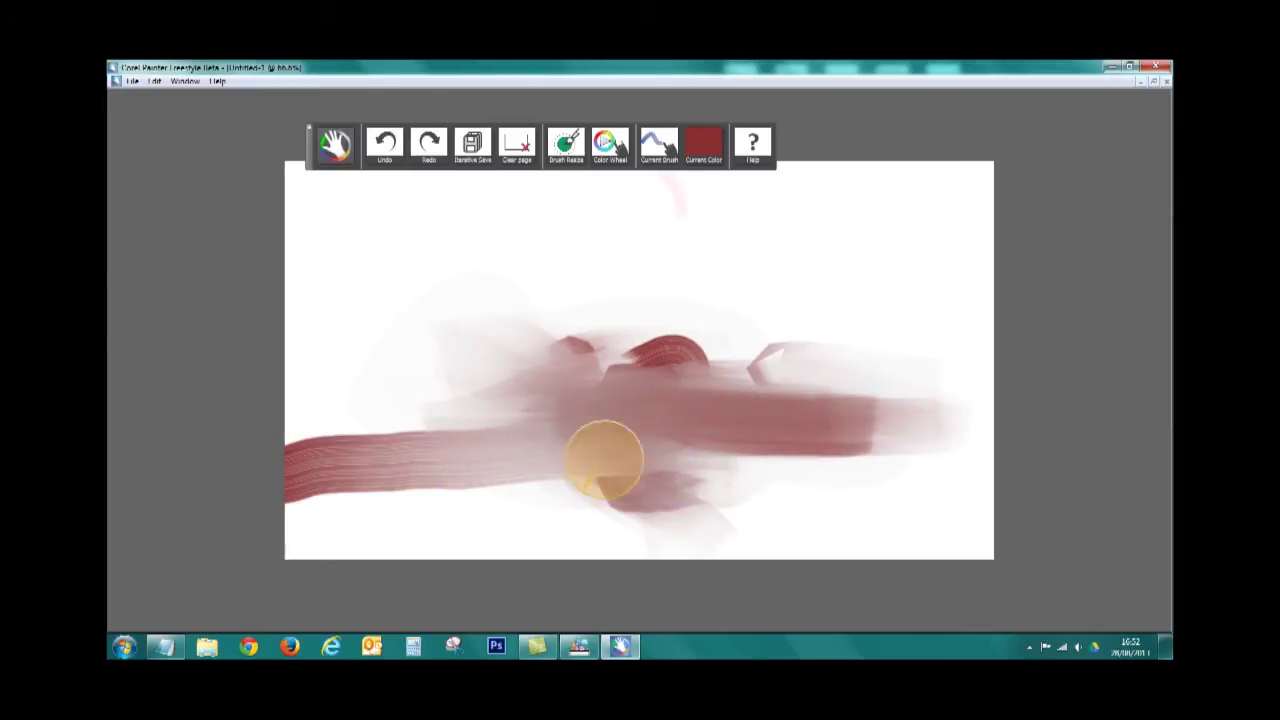
mouse_move(792, 335)
left_mouse_down()
mouse_move(766, 166)
mouse_move(708, 195)
left_mouse_up()
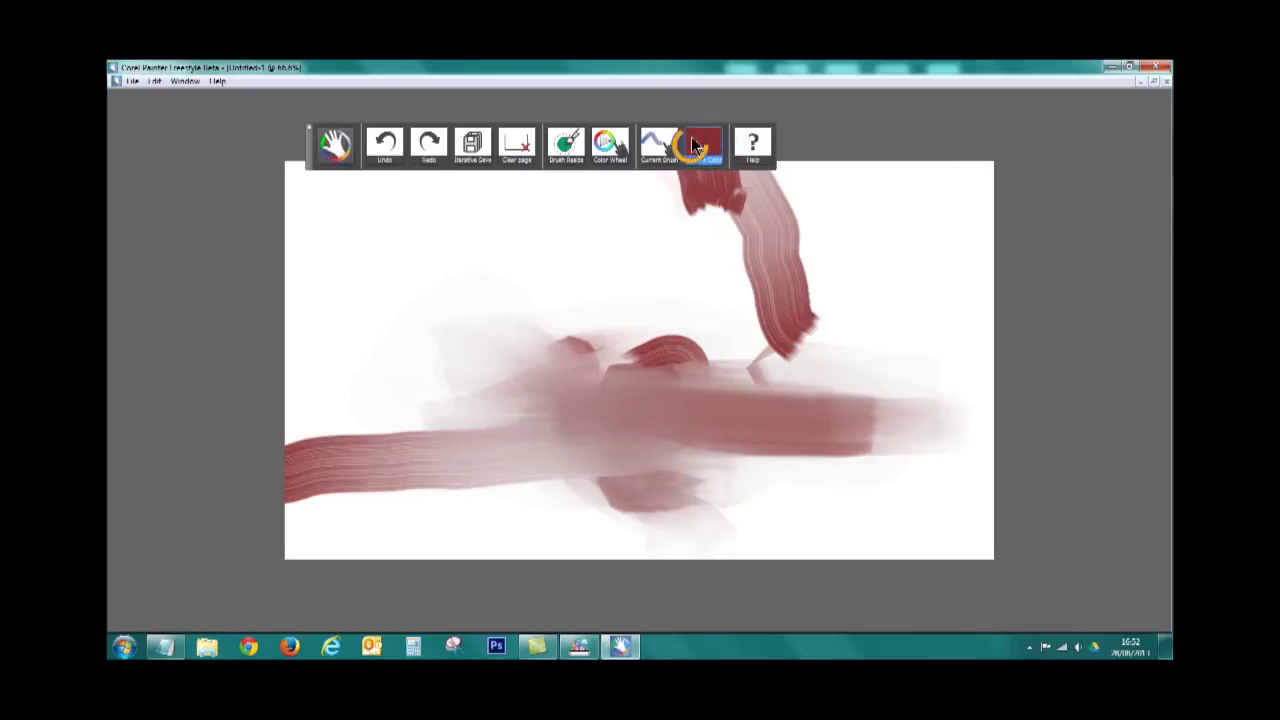
Change the paint colour to bright red and paint wide strokes across the middle of the canvas
left_click(700, 146)
left_click_drag(782, 182, 990, 243)
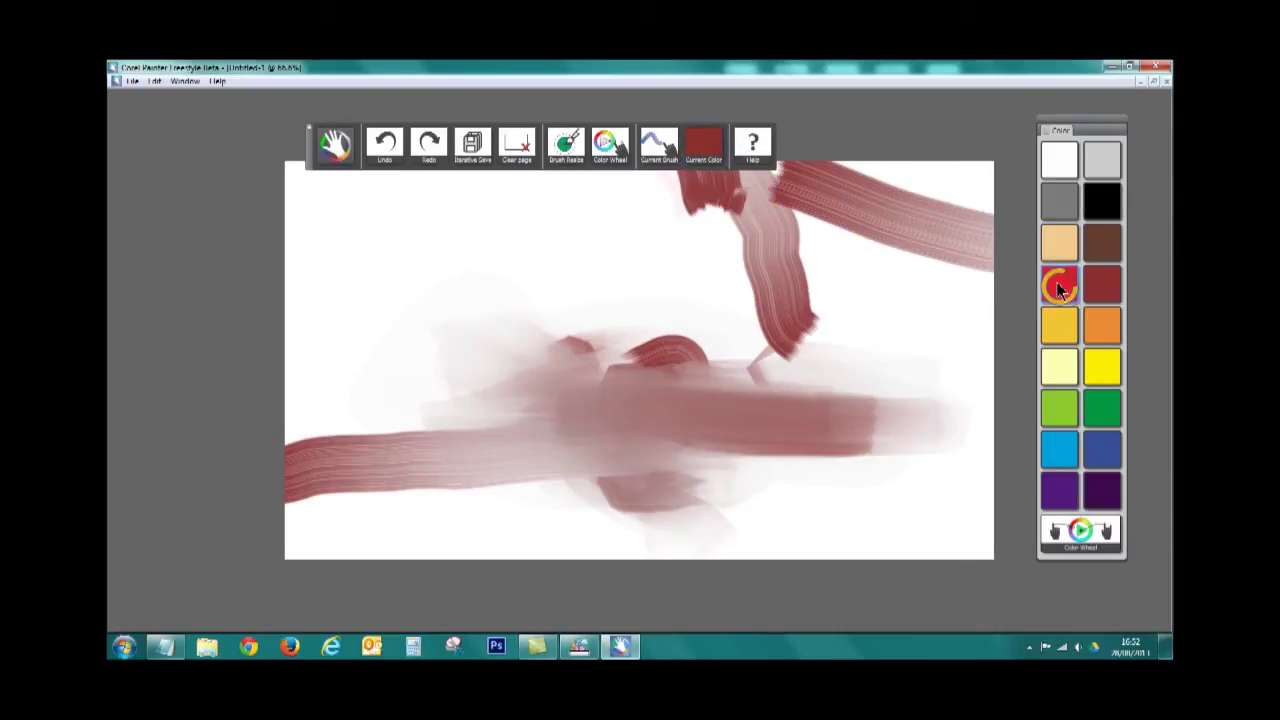
left_click(1059, 288)
mouse_move(1051, 306)
left_mouse_down()
mouse_move(650, 340)
mouse_move(466, 400)
left_mouse_up()
mouse_move(585, 405)
left_mouse_down()
mouse_move(845, 385)
mouse_move(586, 409)
mouse_move(626, 426)
mouse_move(585, 403)
mouse_move(469, 411)
mouse_move(689, 406)
left_mouse_up()
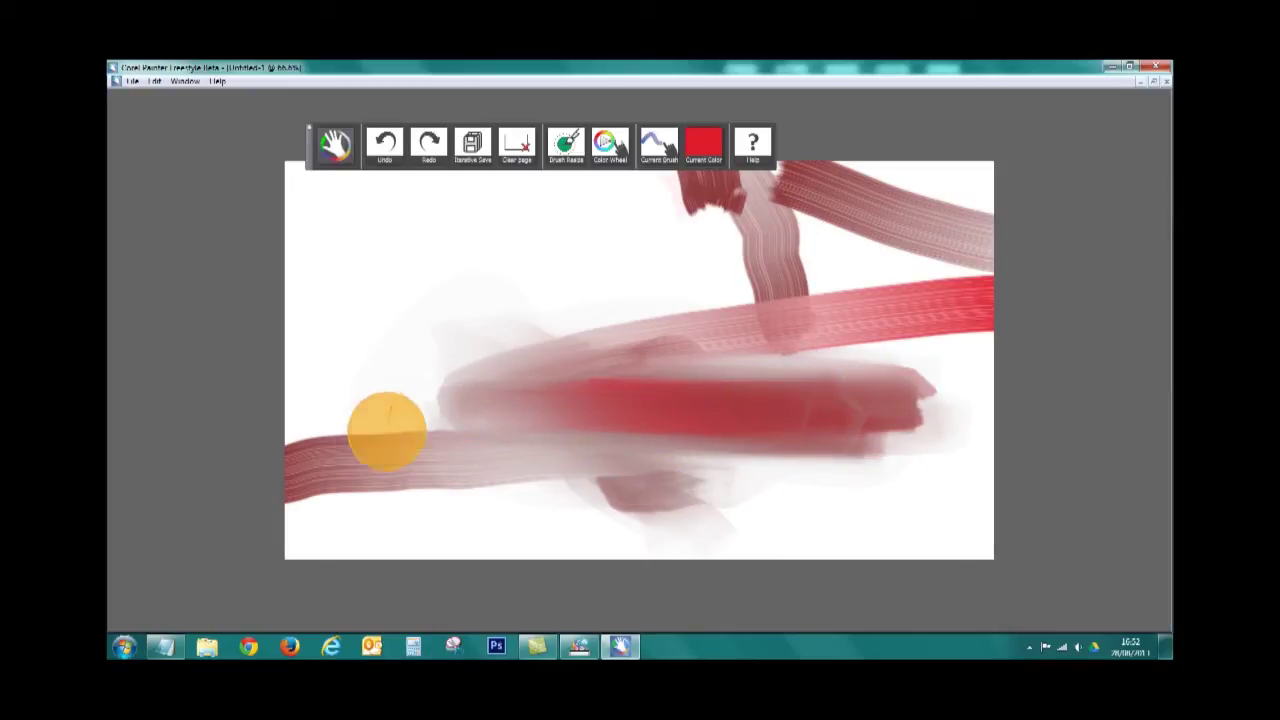
left_click_drag(445, 449, 313, 465)
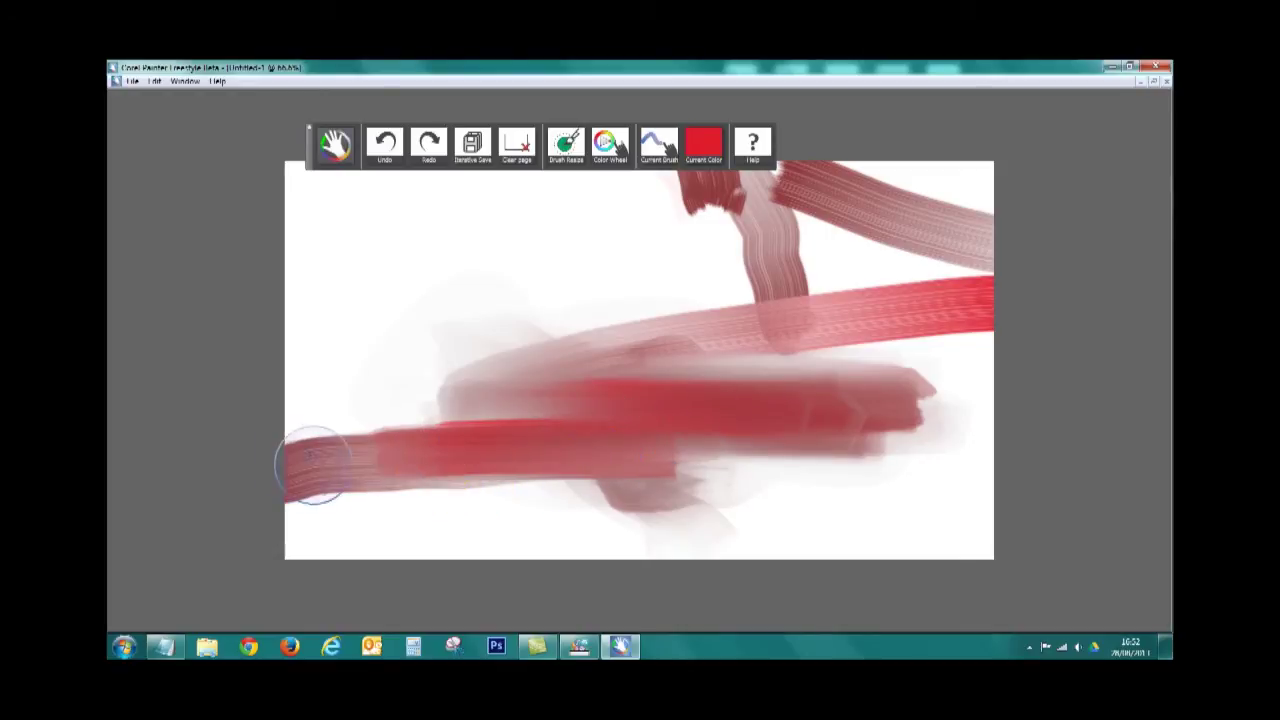
Adjust the current red paint colour with the Color Wheel
left_click(624, 142)
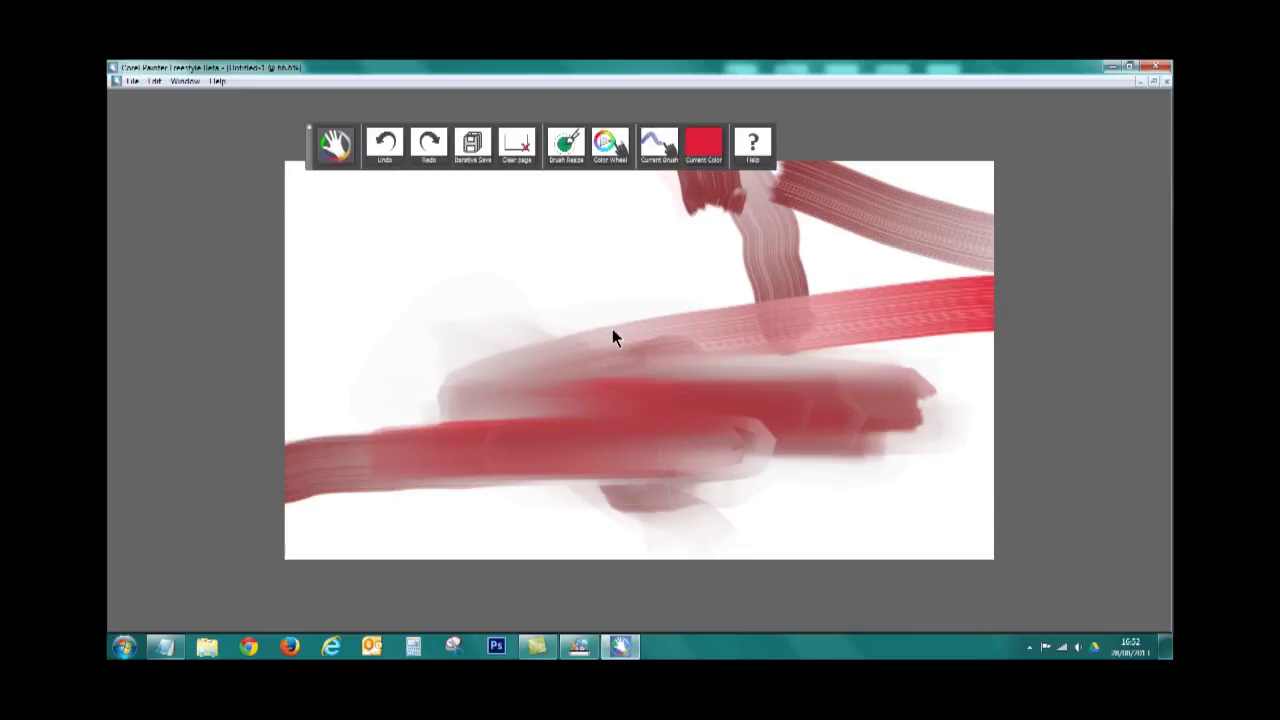
left_click(615, 320)
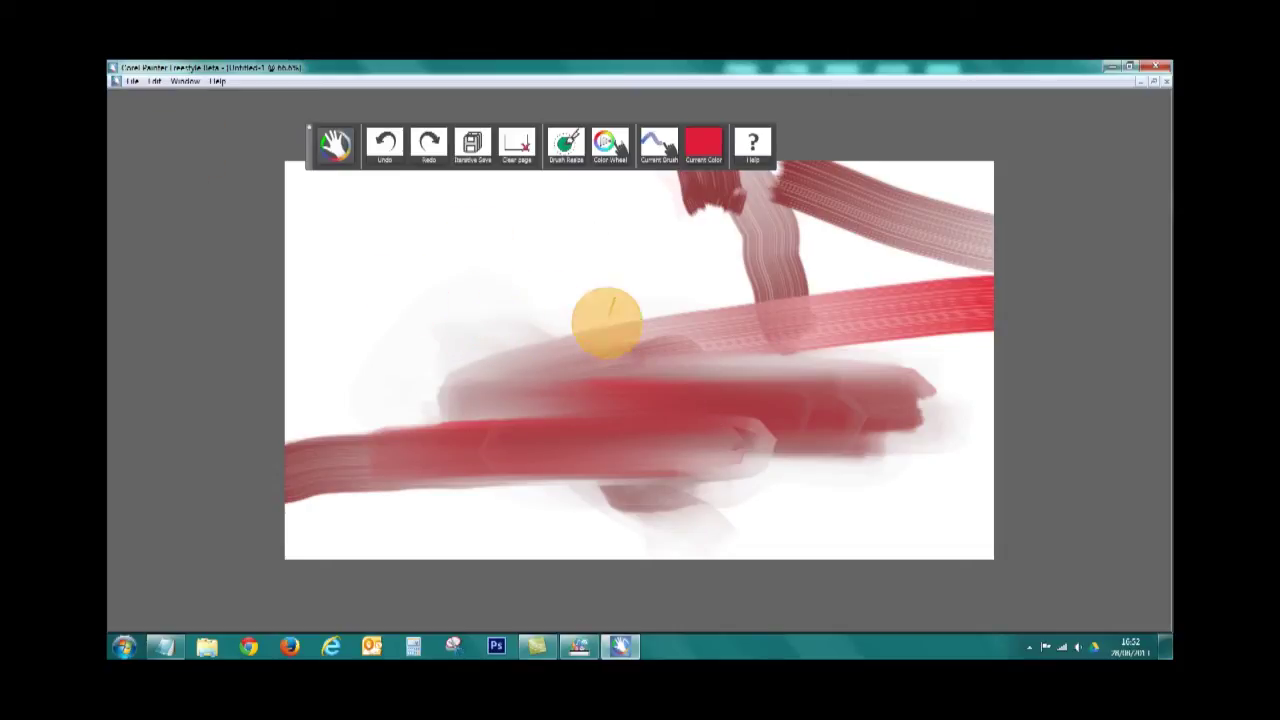
Switch to the Chalk brush and draw thin red textured strokes along the painted band
left_click(660, 150)
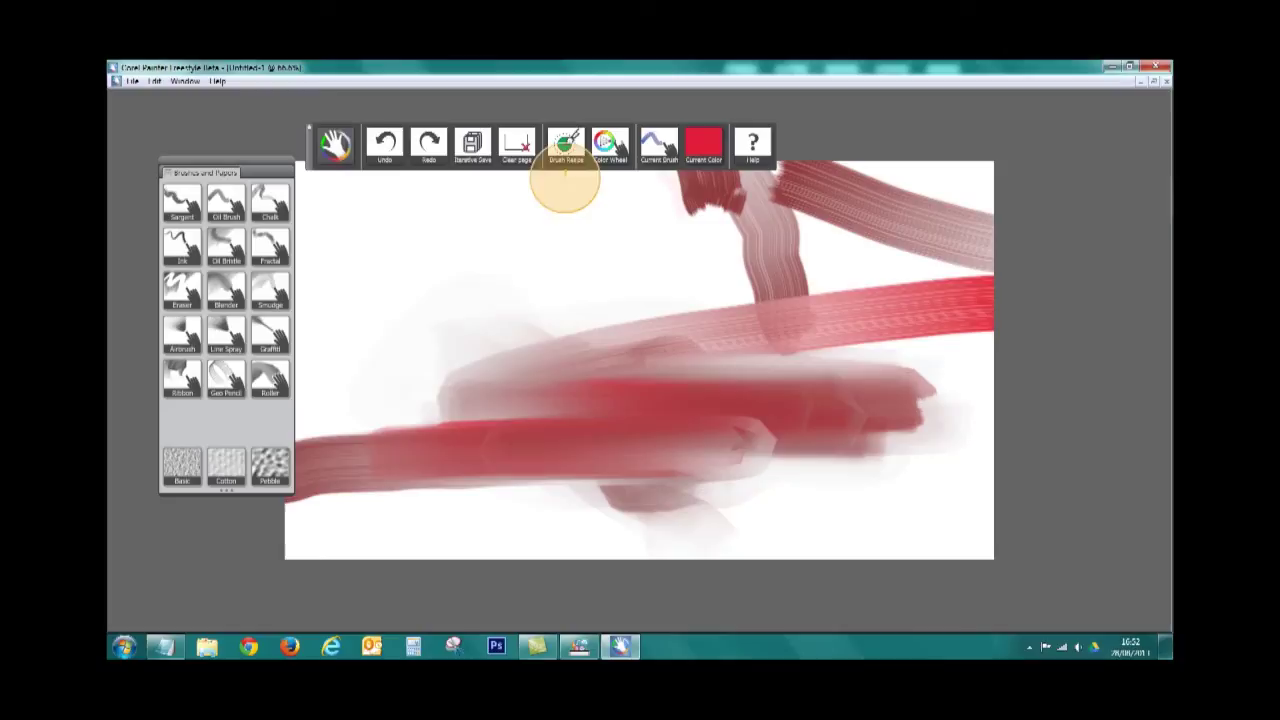
left_click(283, 205)
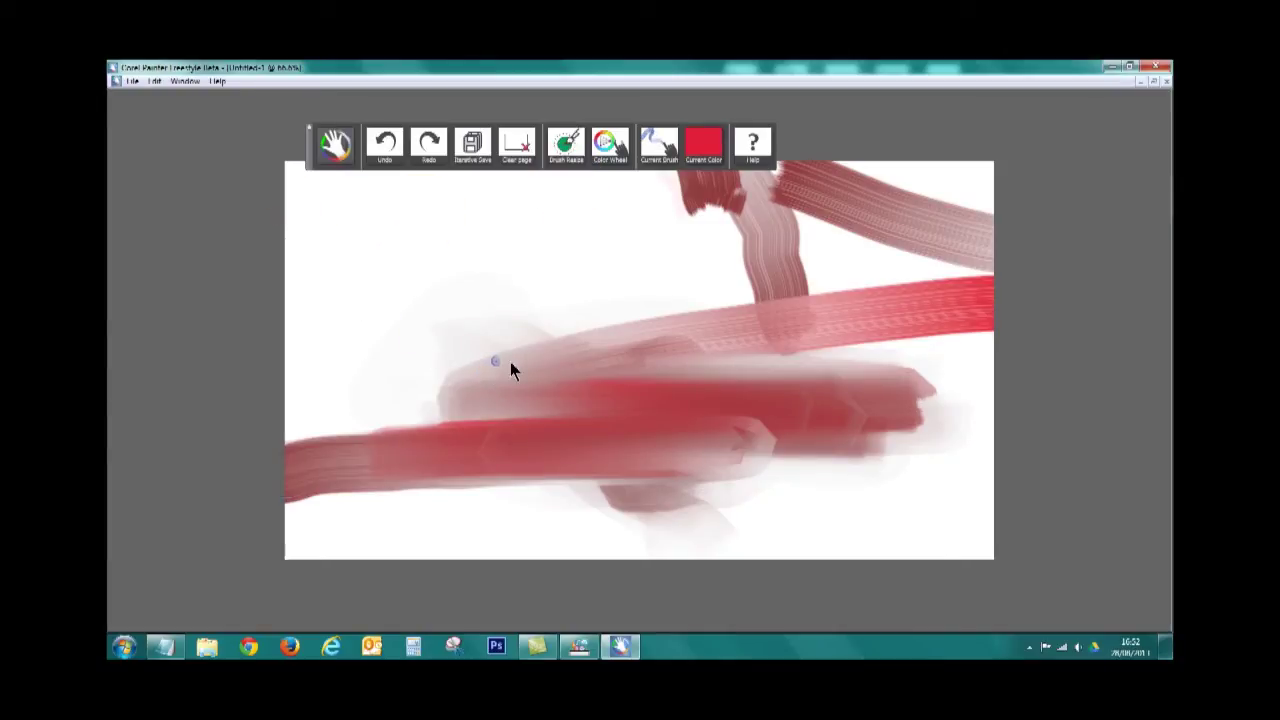
mouse_move(958, 366)
left_mouse_down()
mouse_move(762, 363)
mouse_move(877, 363)
mouse_move(865, 366)
left_mouse_up()
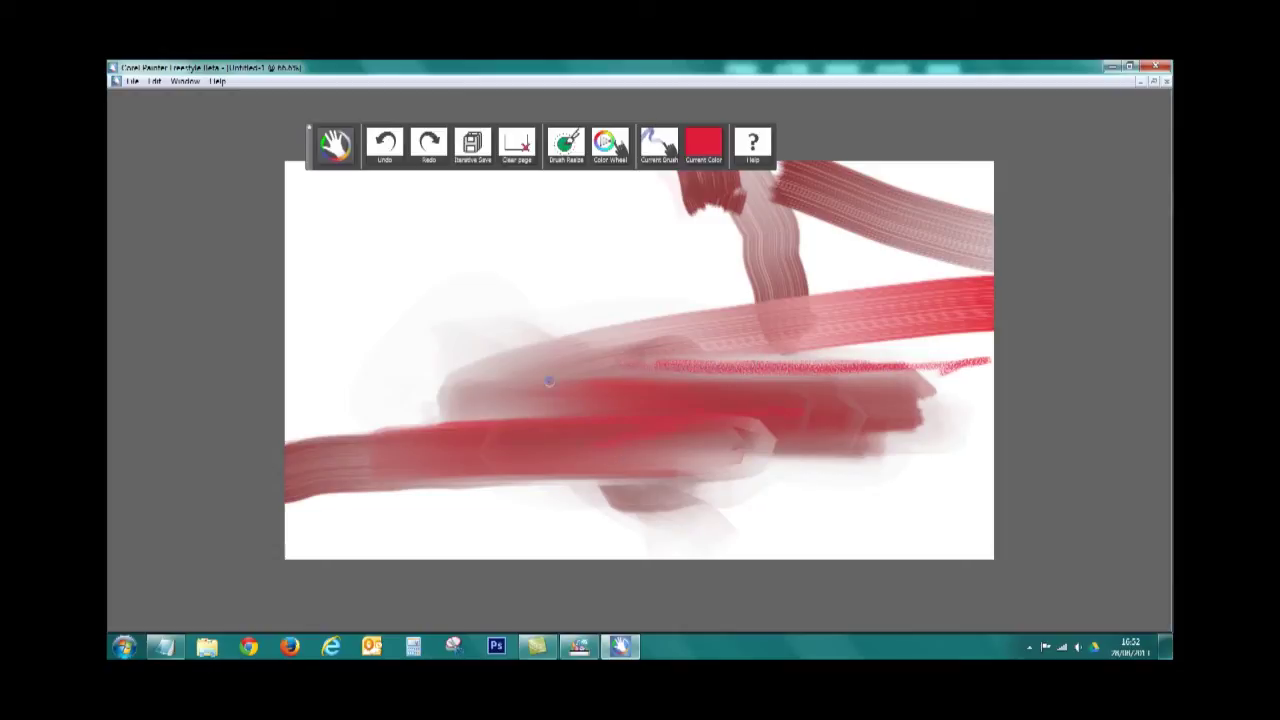
Set the paint colour to white and add chalk highlights over the red band near the canvas centre
left_click(710, 165)
left_click(1053, 160)
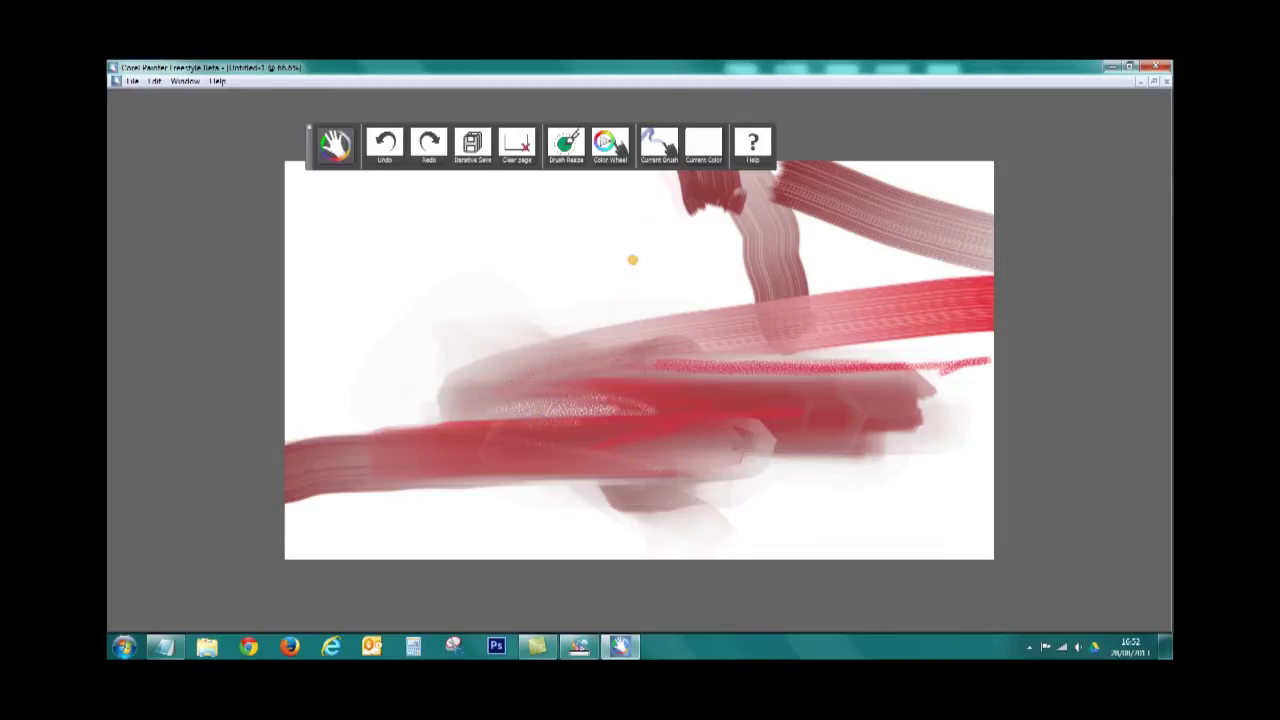
Switch to the Smudge brush and blend the chalk highlights into the red band, pulling a faint streak up to the canvas's upper edge
left_click(659, 145)
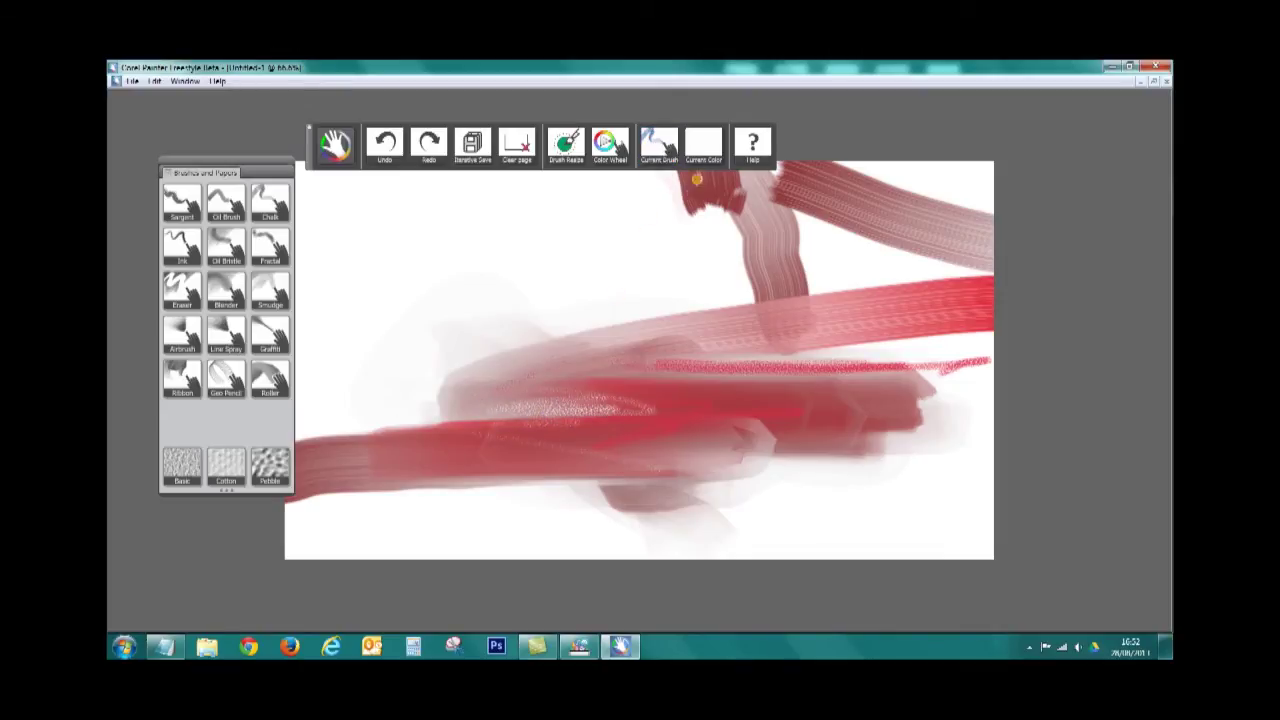
left_click(272, 293)
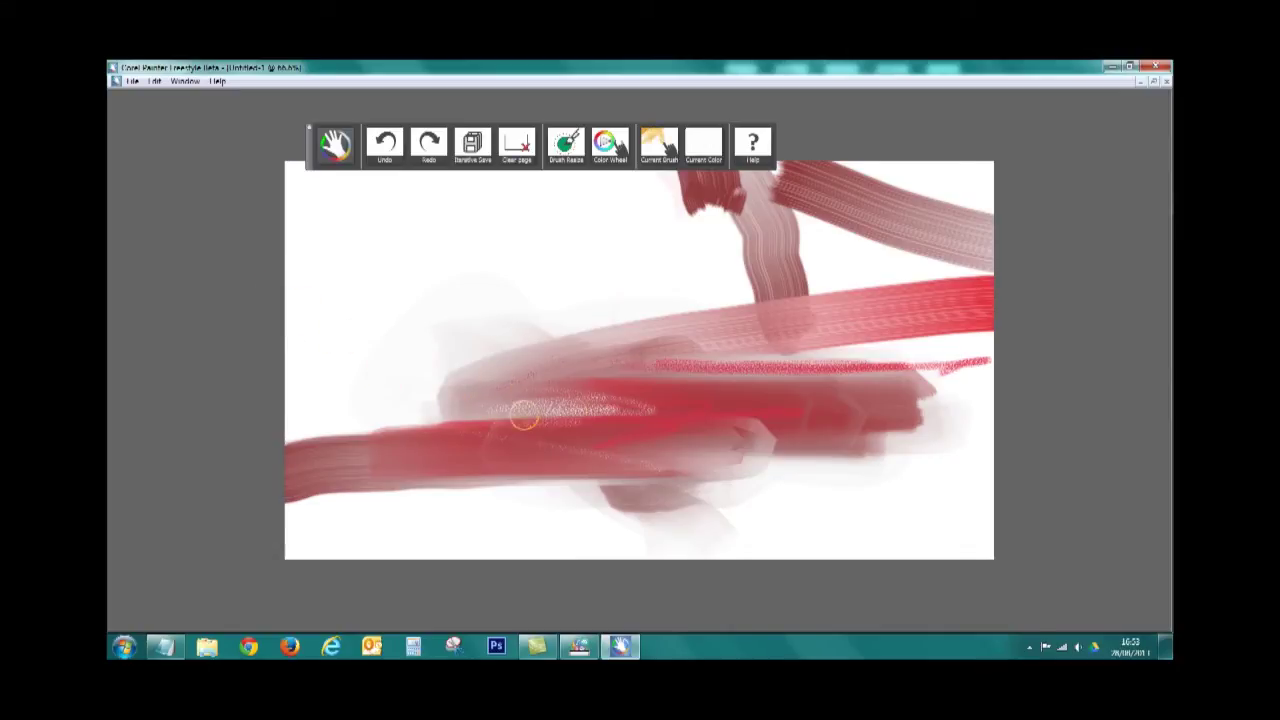
mouse_move(475, 432)
left_mouse_down()
mouse_move(509, 409)
mouse_move(610, 404)
left_mouse_up()
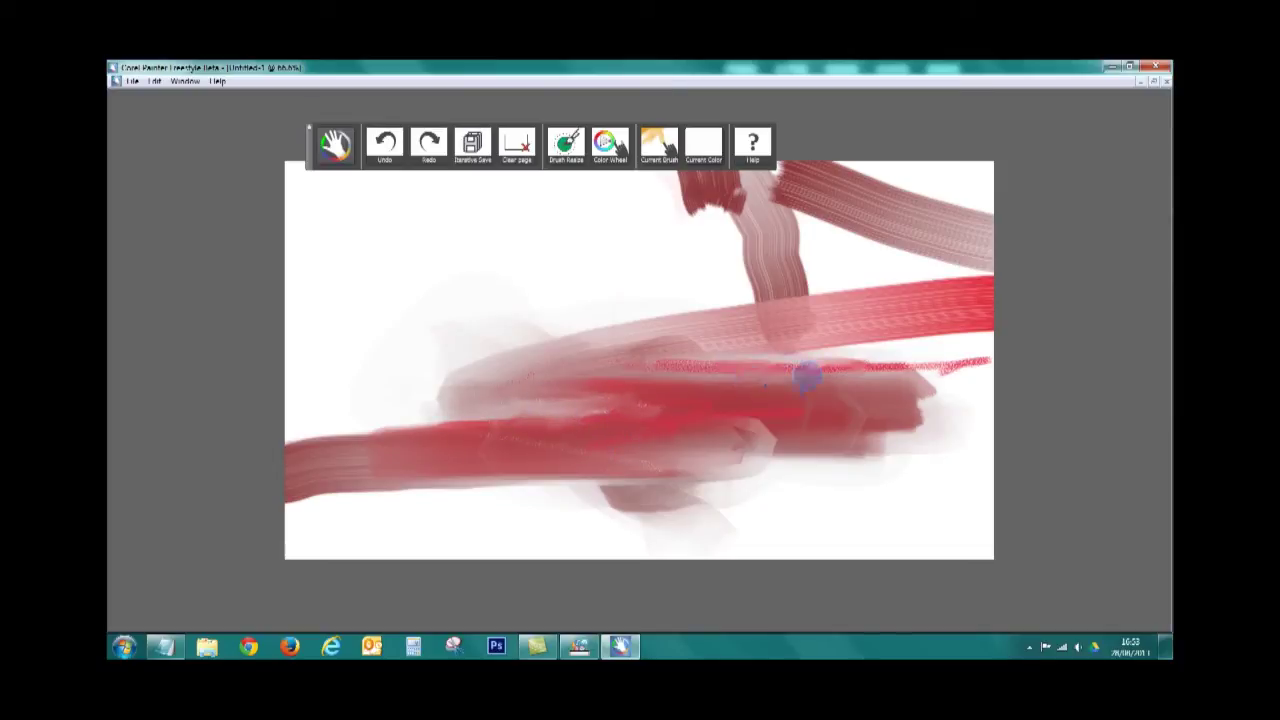
mouse_move(703, 390)
left_mouse_down()
mouse_move(714, 380)
mouse_move(609, 403)
mouse_move(623, 448)
left_mouse_up()
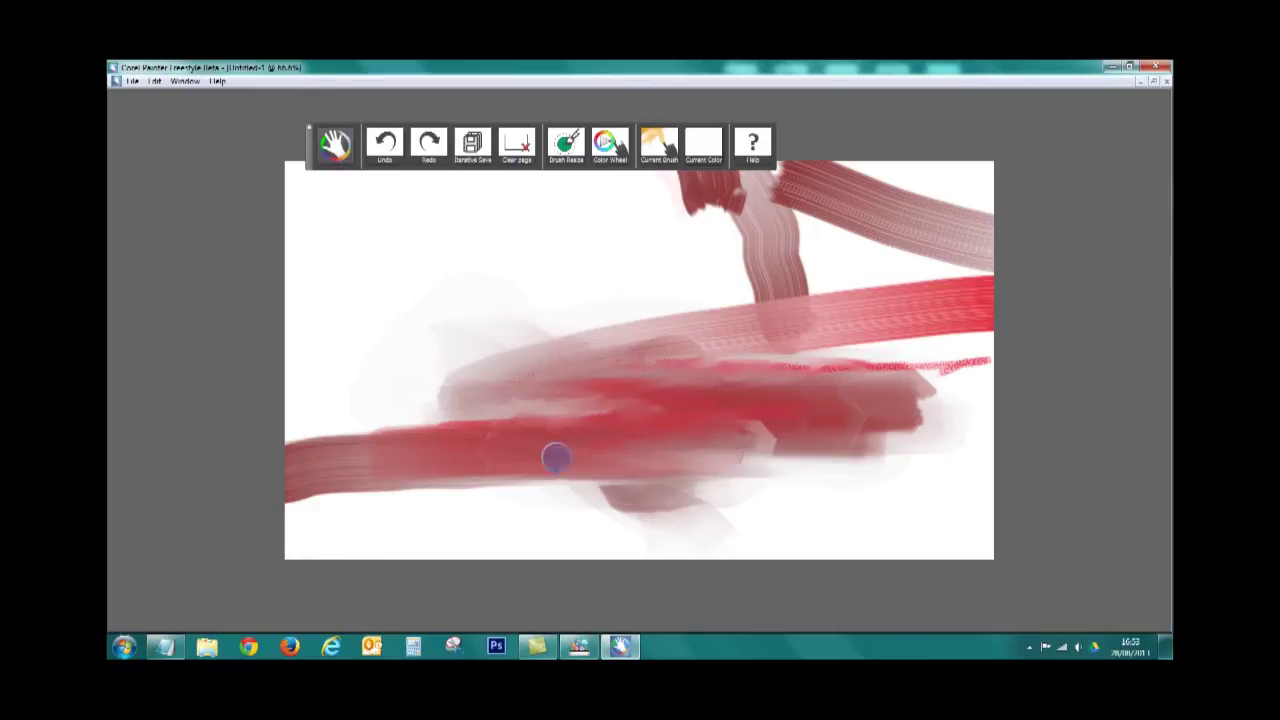
mouse_move(490, 428)
left_mouse_down()
mouse_move(403, 454)
mouse_move(337, 406)
mouse_move(518, 508)
left_mouse_up()
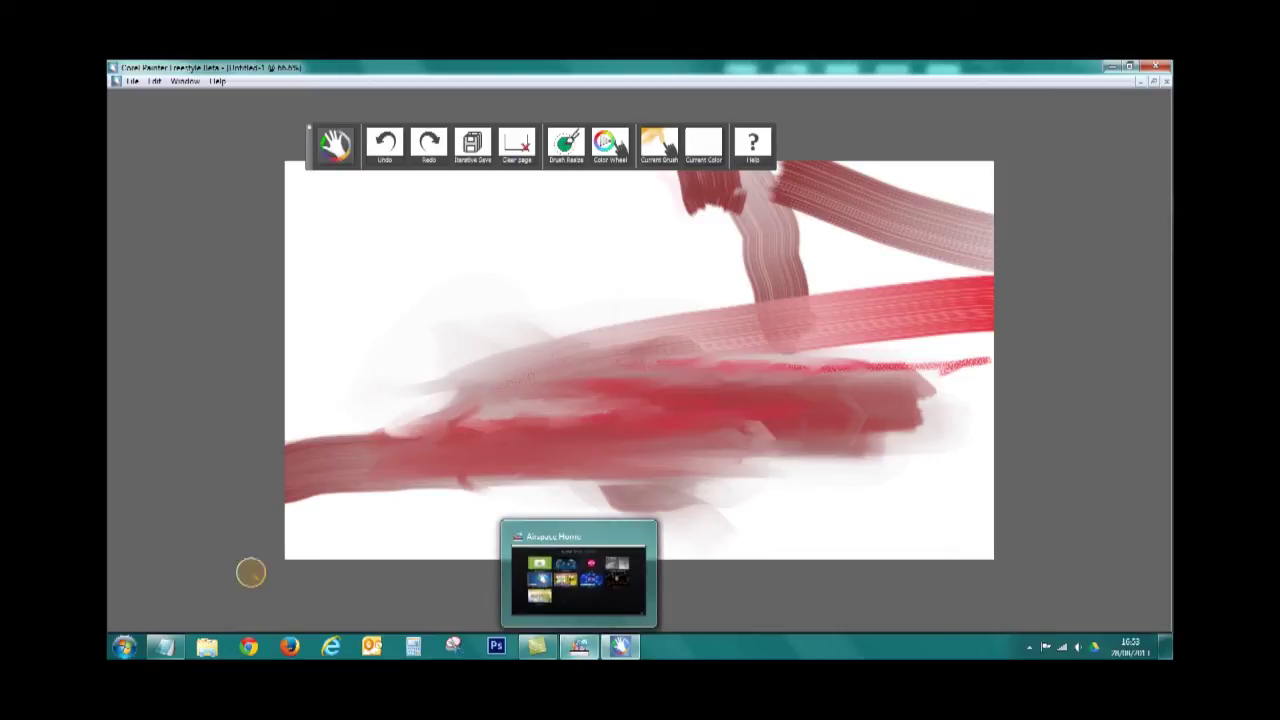
mouse_move(452, 362)
left_mouse_down()
mouse_move(511, 363)
mouse_move(636, 186)
left_mouse_up()
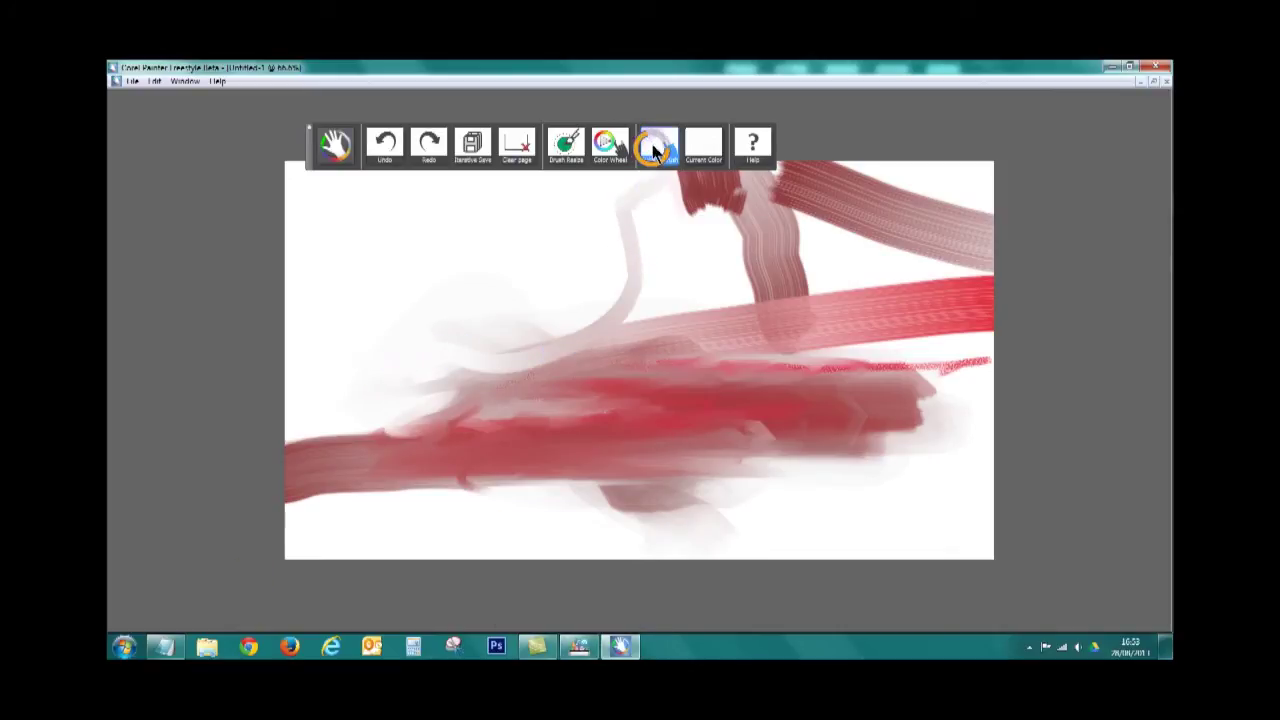
Switch to the Roller brush, set the paint colour to light tan and cover most of the canvas with broad strokes
left_click(656, 150)
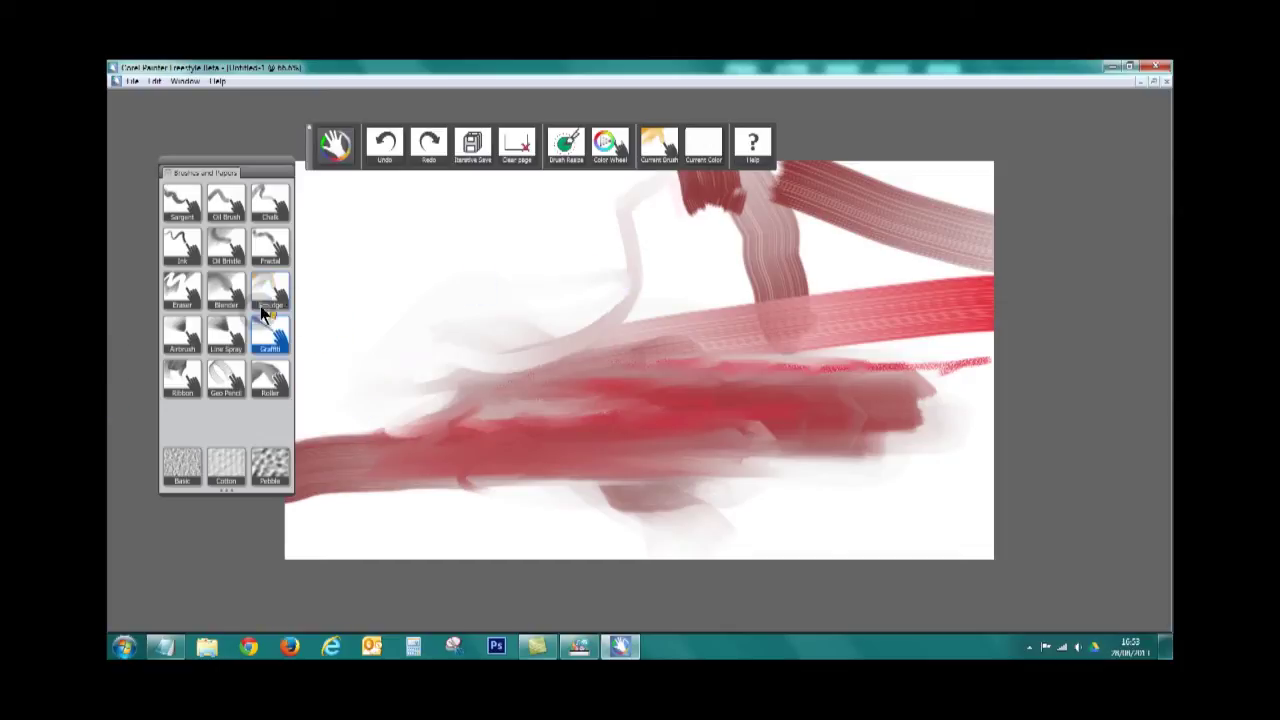
left_click(252, 388)
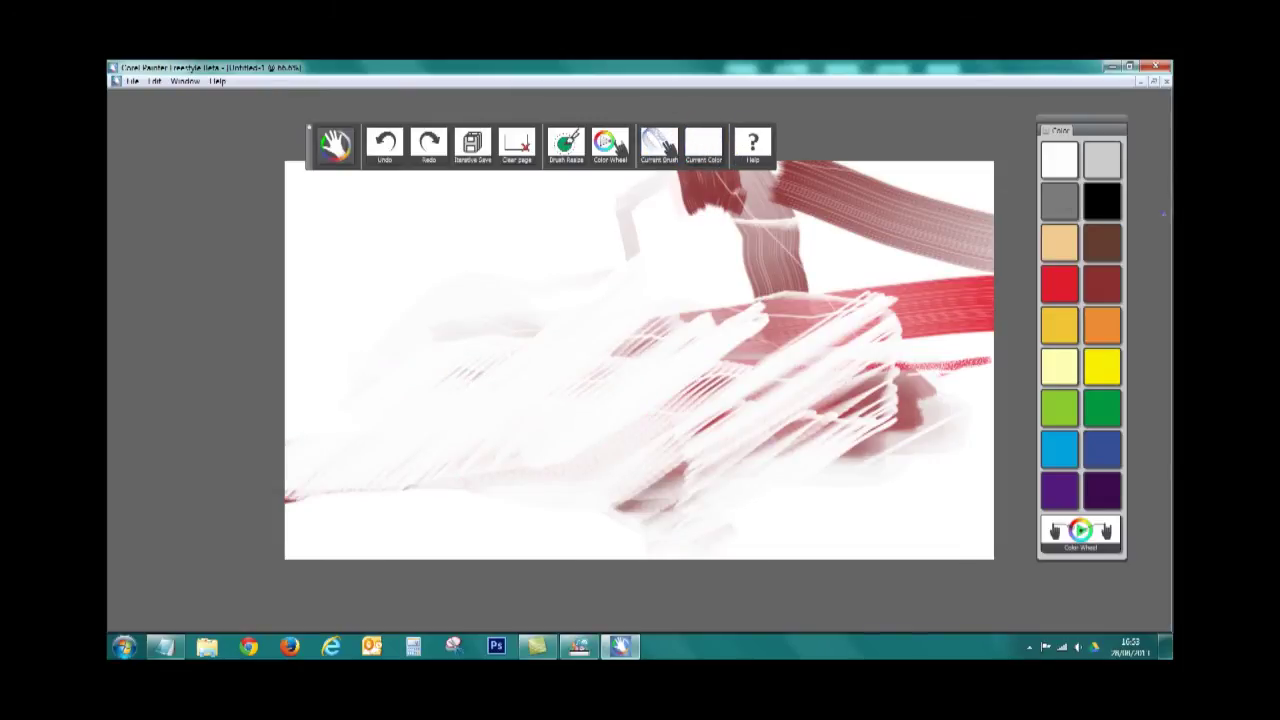
left_click(1060, 243)
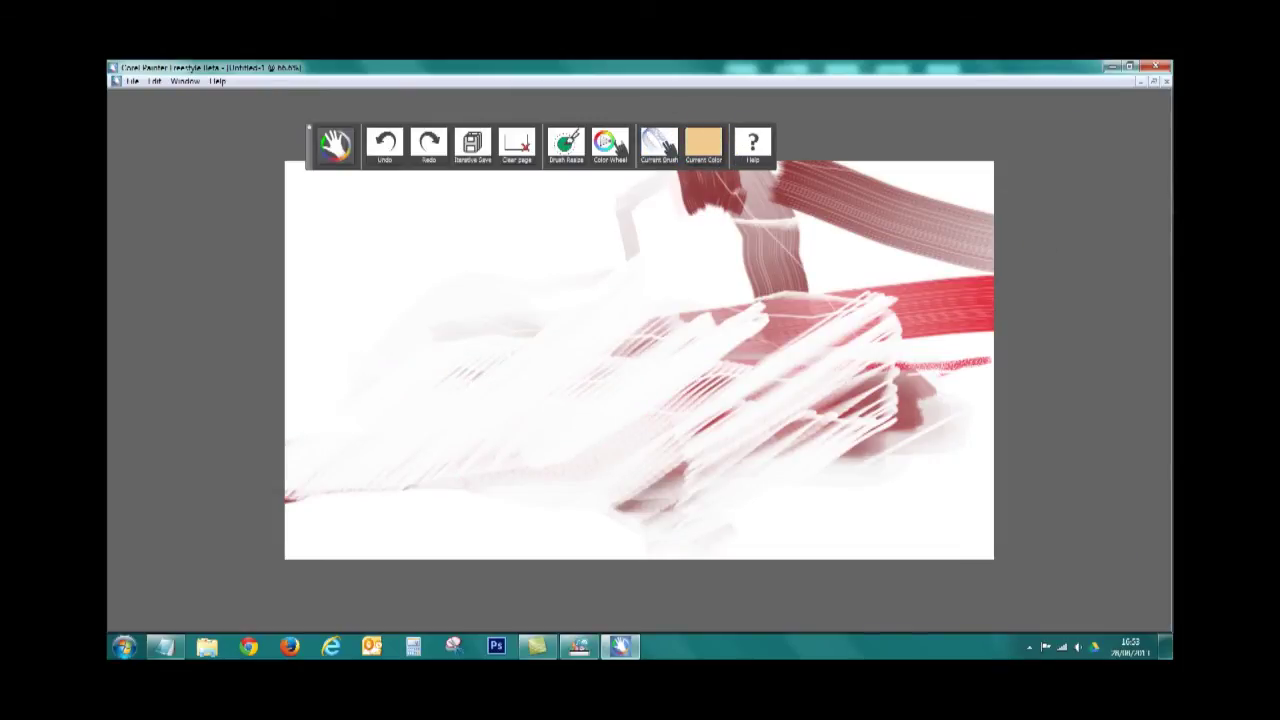
left_click_drag(585, 372, 690, 430)
mouse_move(500, 390)
left_mouse_down()
mouse_move(640, 455)
mouse_move(626, 472)
left_mouse_up()
left_click_drag(498, 488, 425, 393)
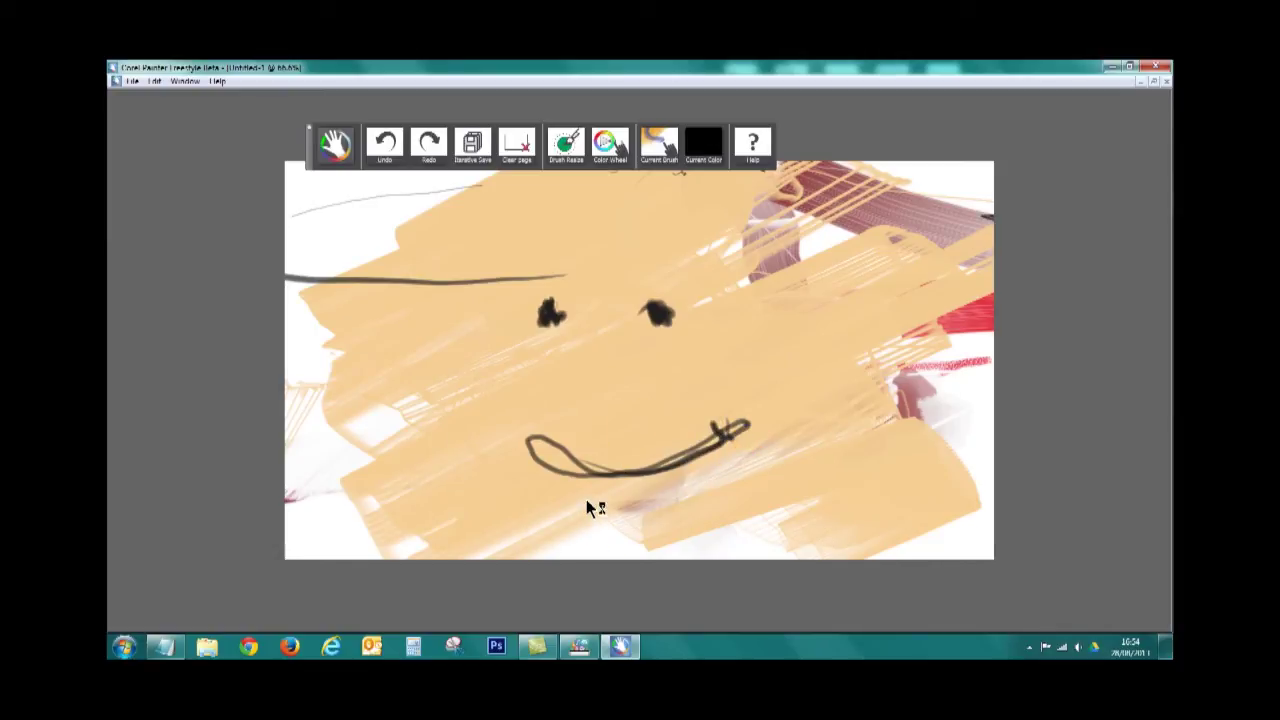
Draw a black arched eyebrow above the face's right-hand eye and close the painting without saving the changes
left_click_drag(628, 274, 680, 265)
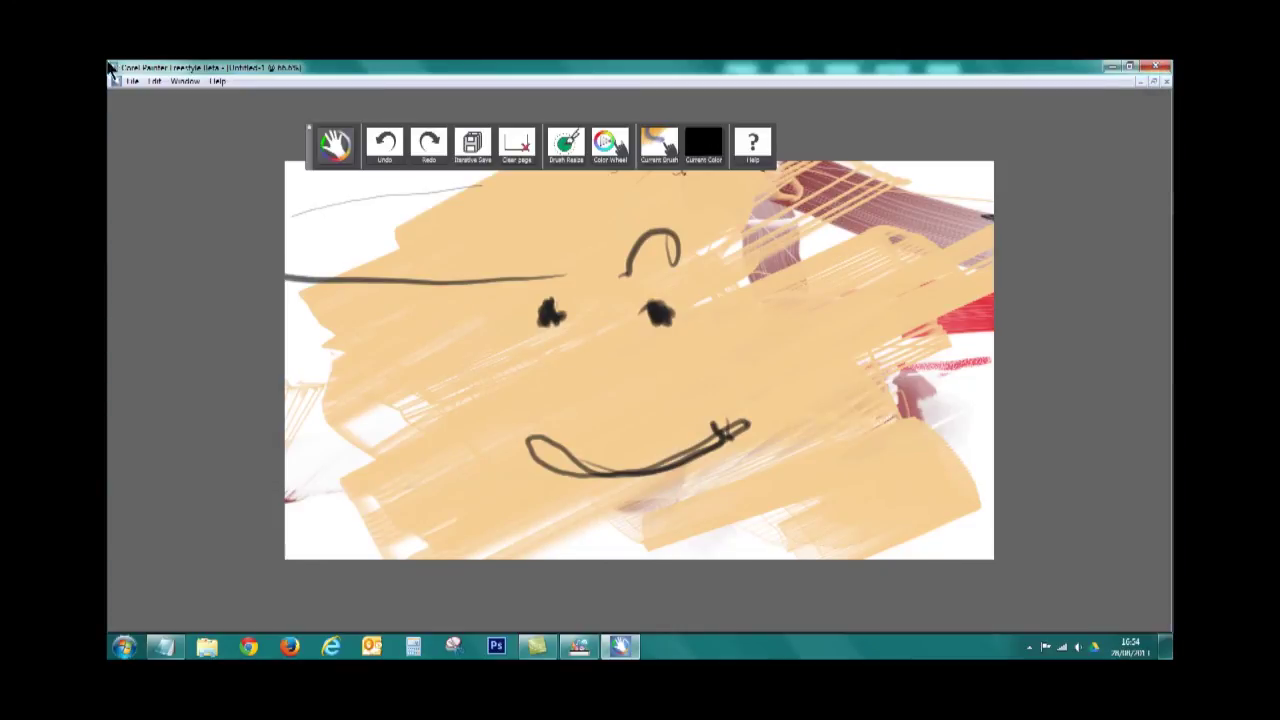
left_click(1160, 68)
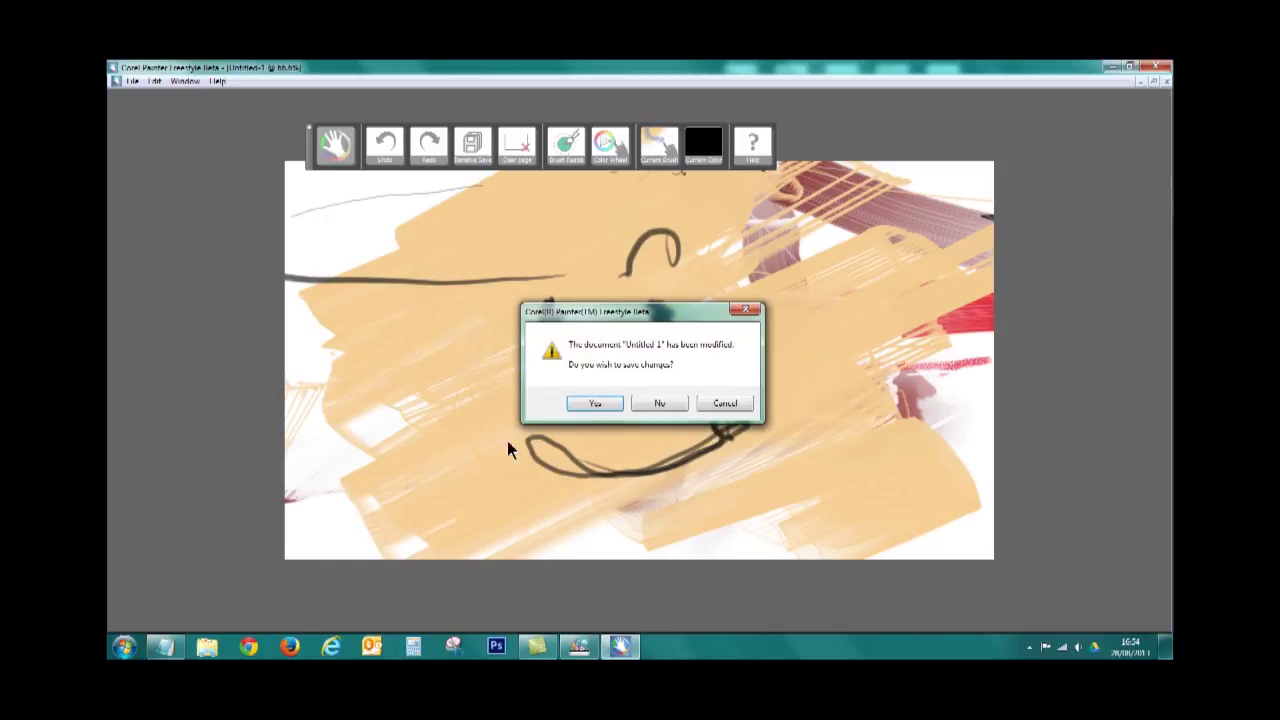
left_click(648, 400)
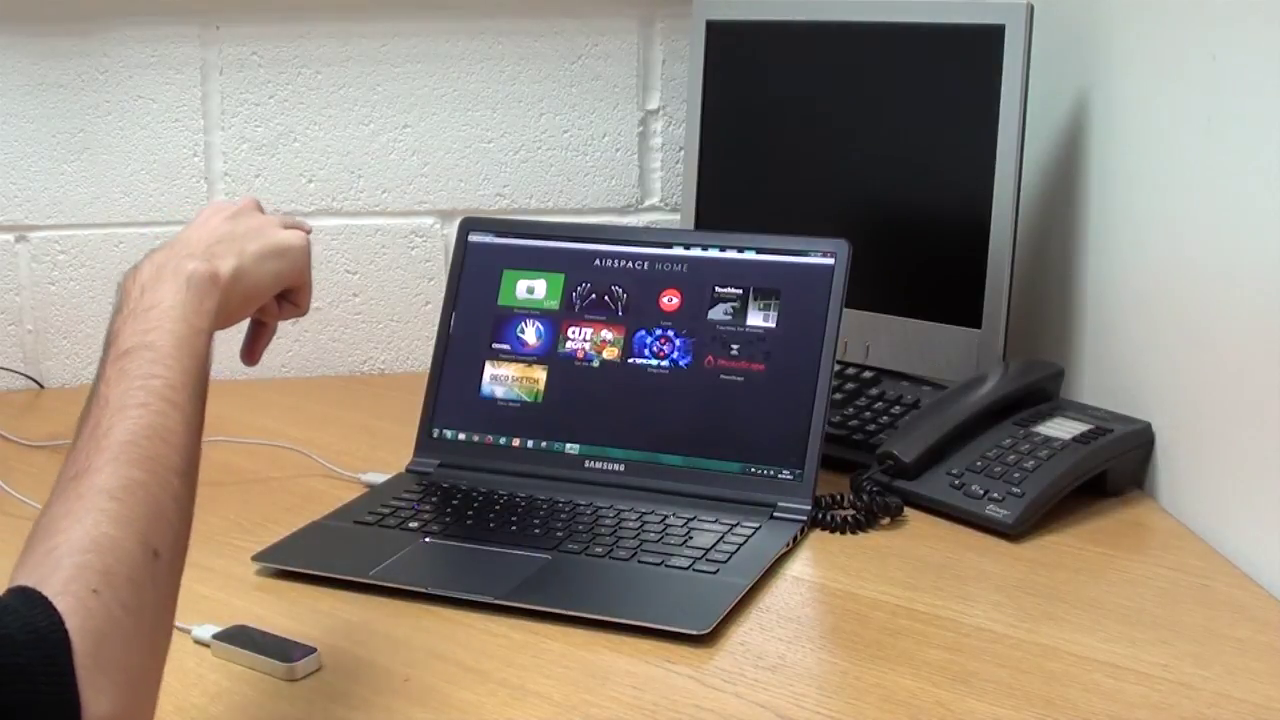
left_click(591, 342)
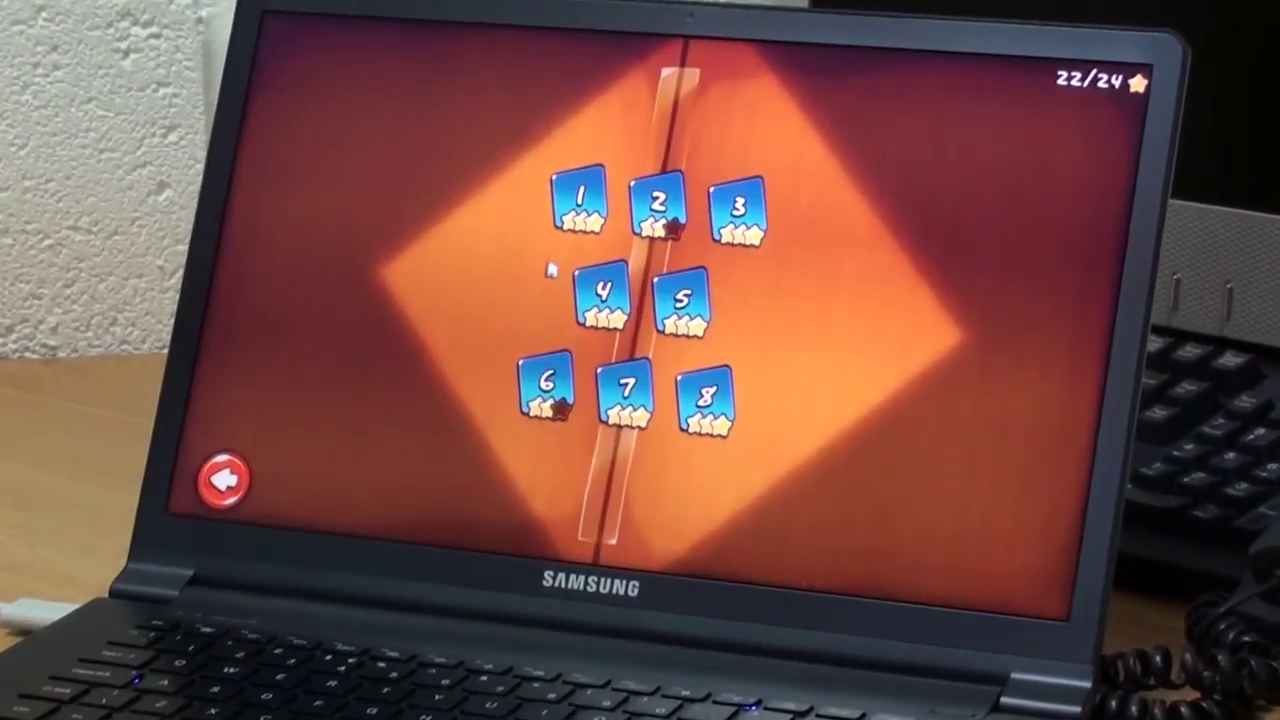
left_click(566, 222)
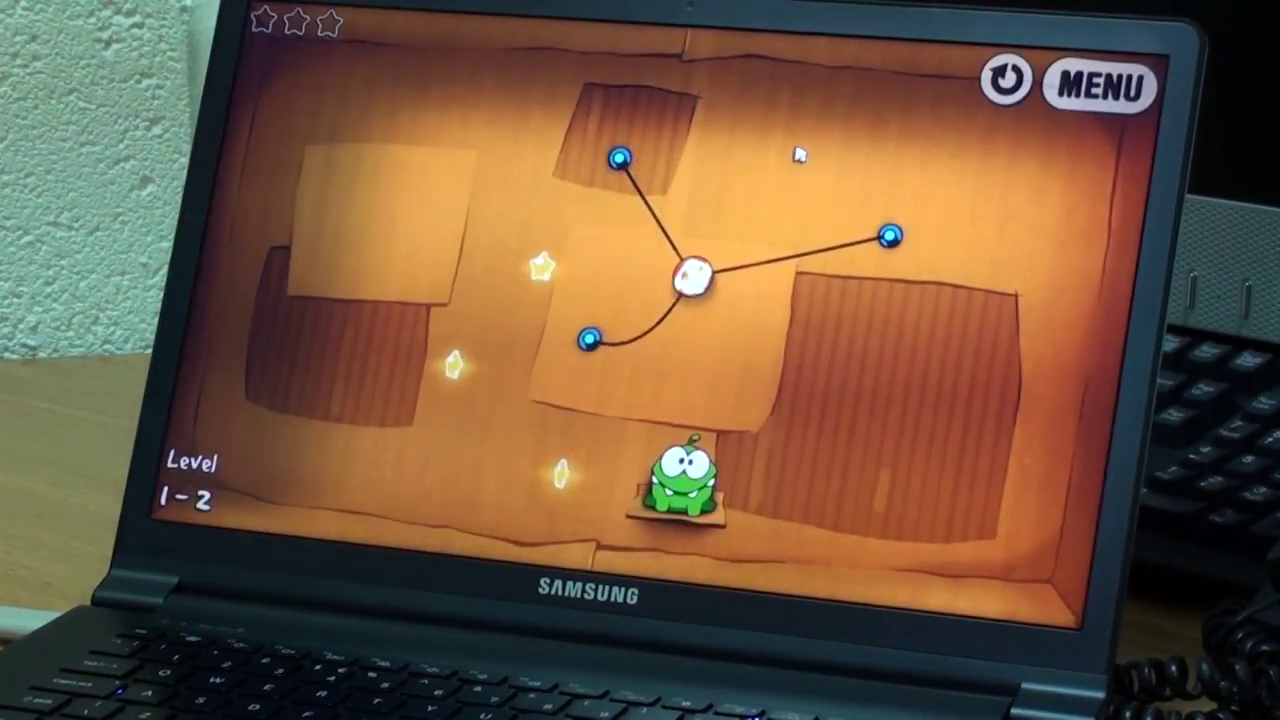
left_click_drag(800, 154, 797, 351)
mouse_move(737, 263)
left_mouse_down()
mouse_move(362, 172)
mouse_move(306, 183)
left_mouse_up()
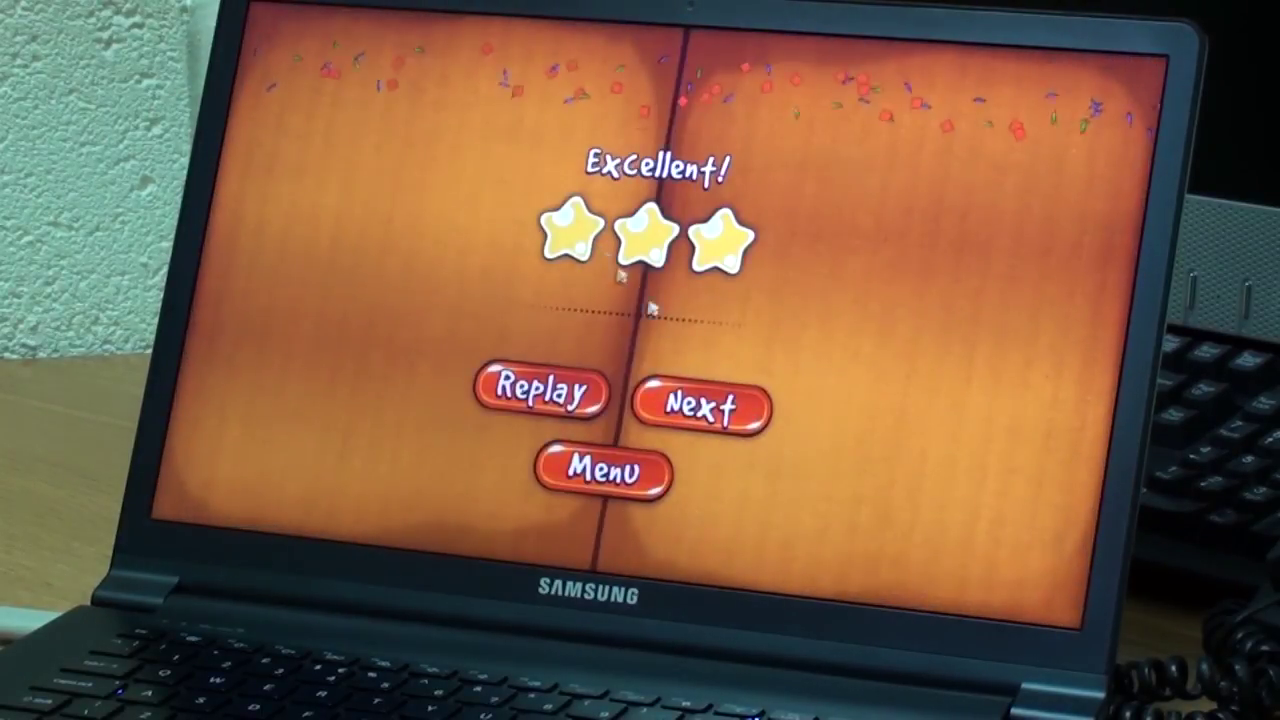
left_click(733, 400)
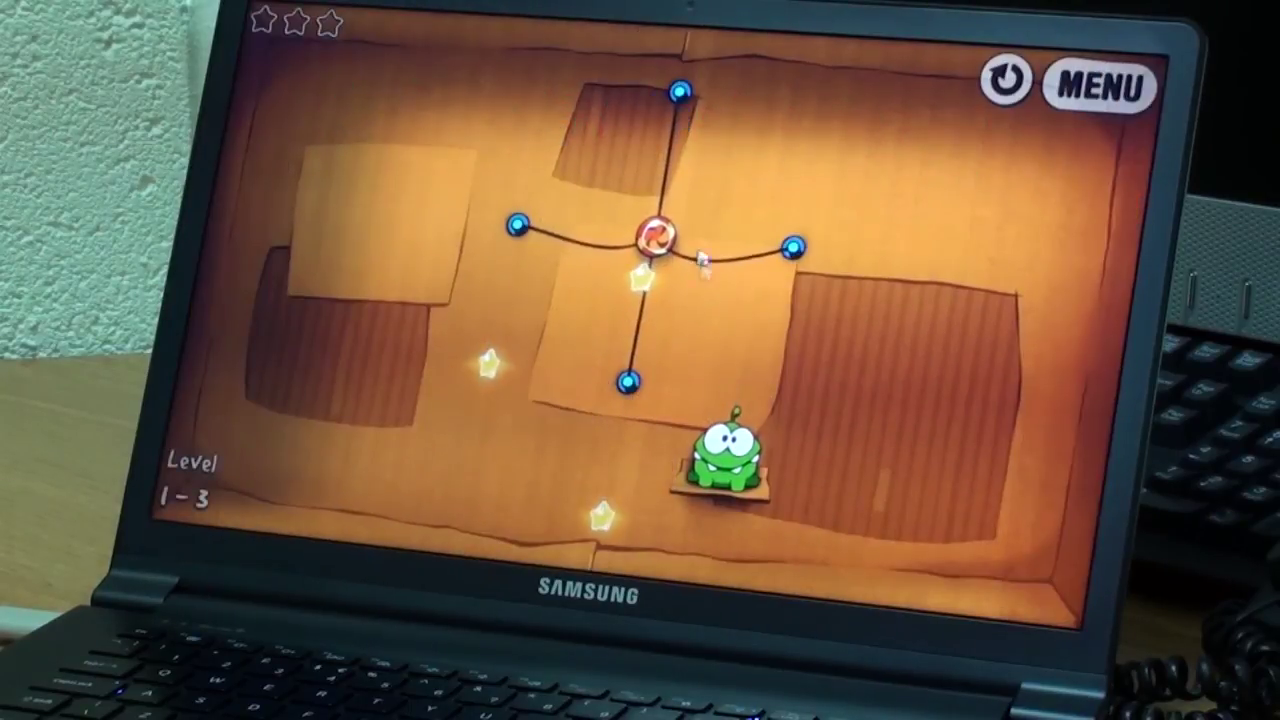